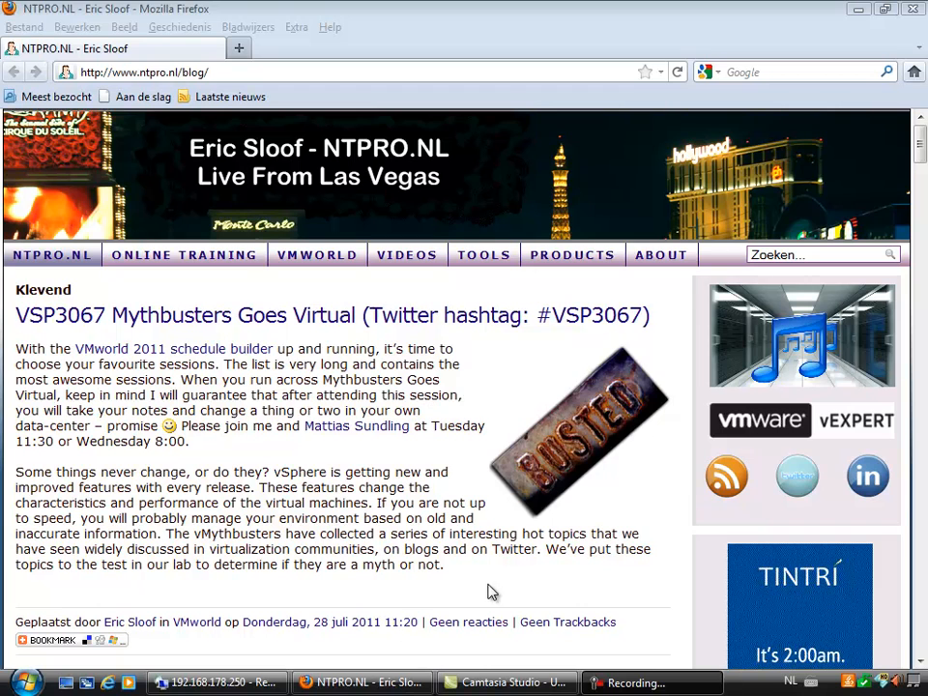
- Switch to the remote desktop session, bring up the VC5 vSphere Client and go to the Networking inventory
click(257, 682)
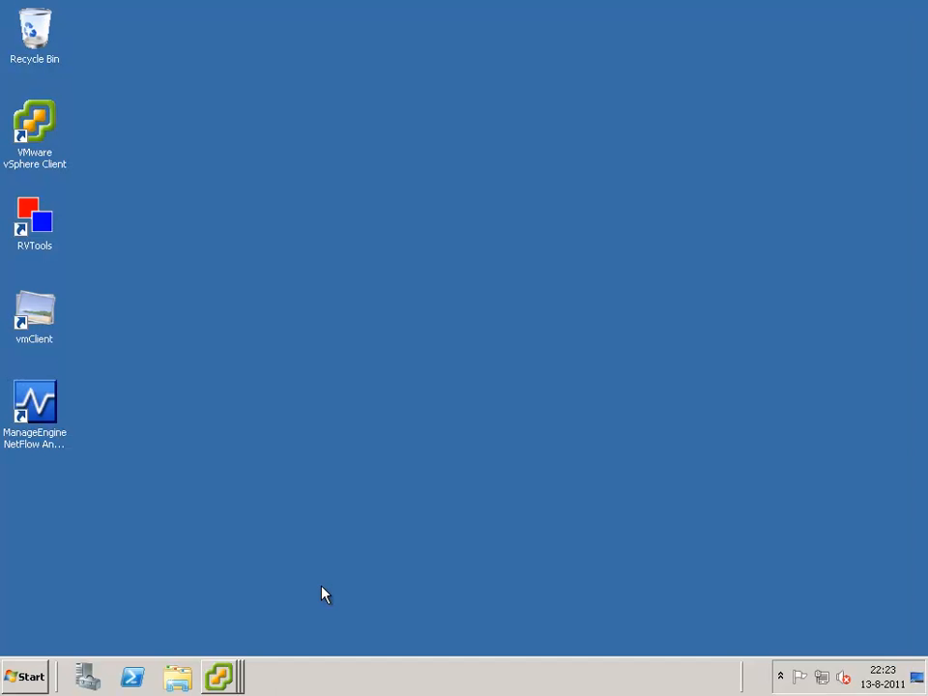
click(224, 678)
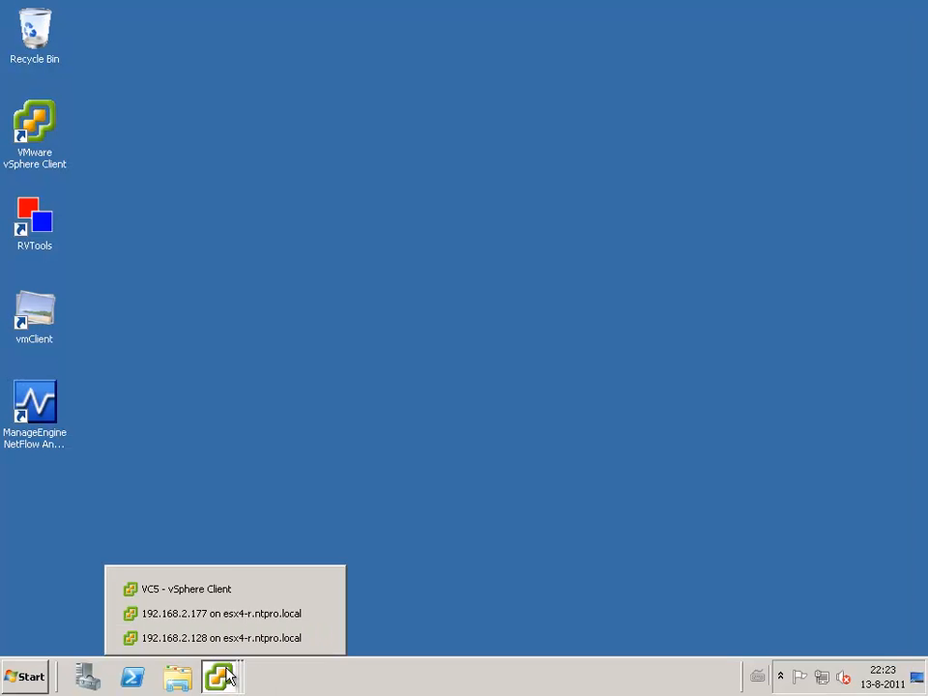
click(229, 591)
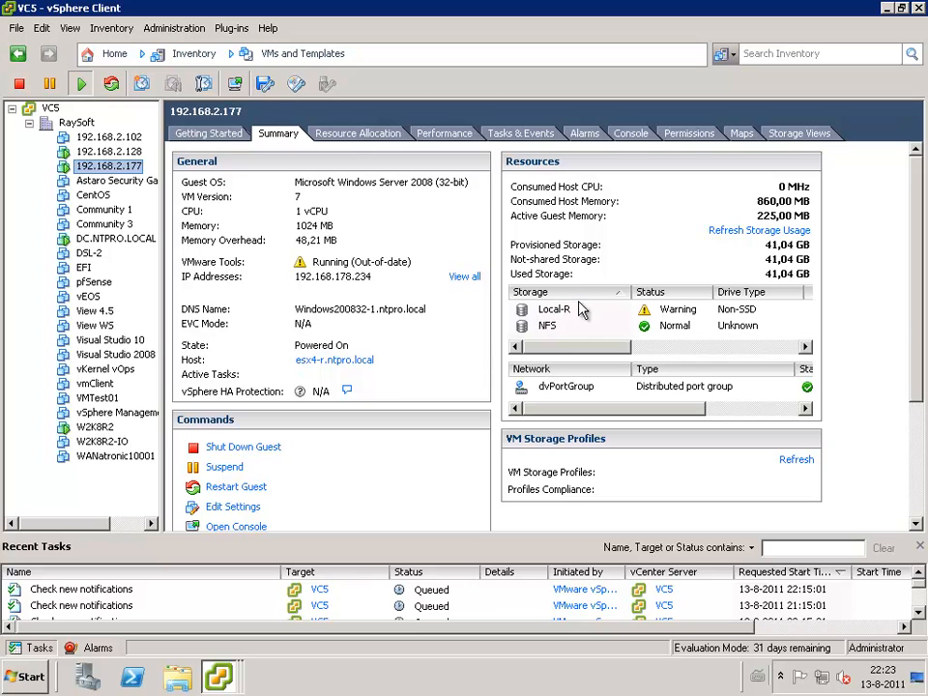
click(114, 56)
click(406, 135)
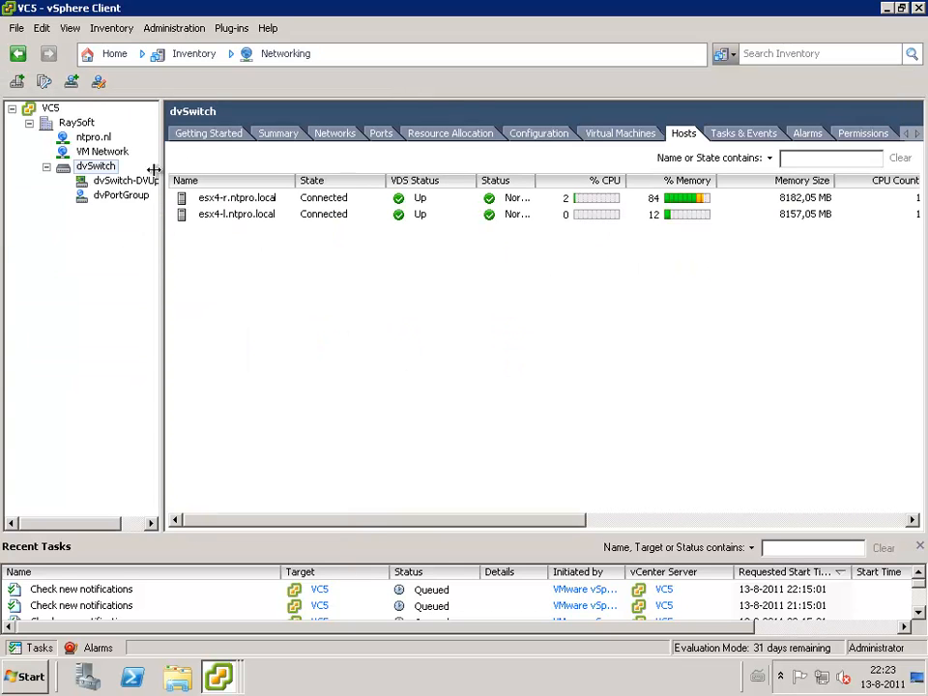
- Open the port mirroring session Test from the dvSwitch settings and review its general properties
right_click(104, 171)
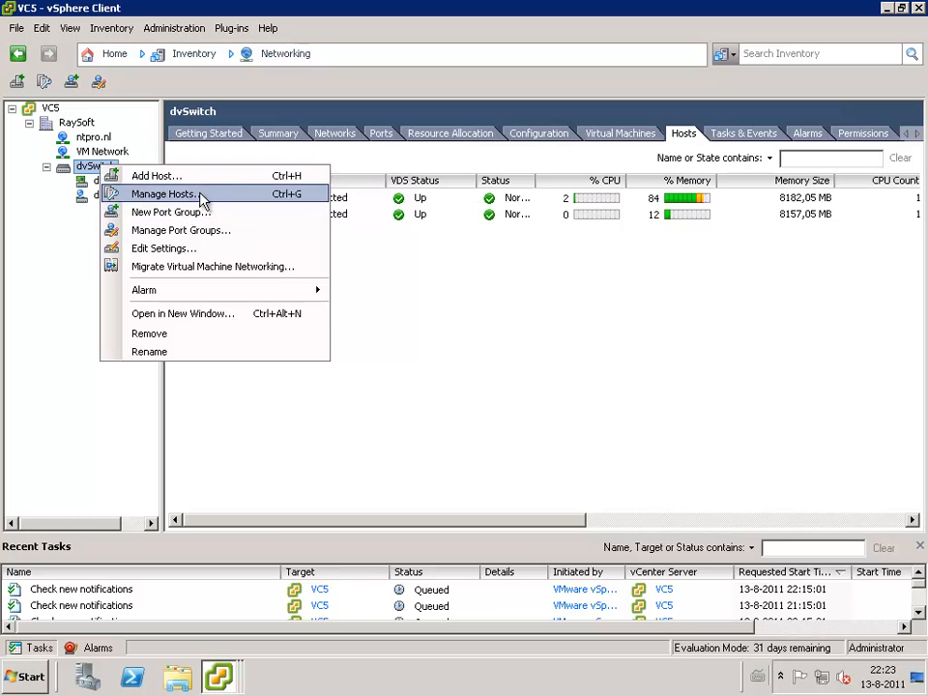
click(193, 249)
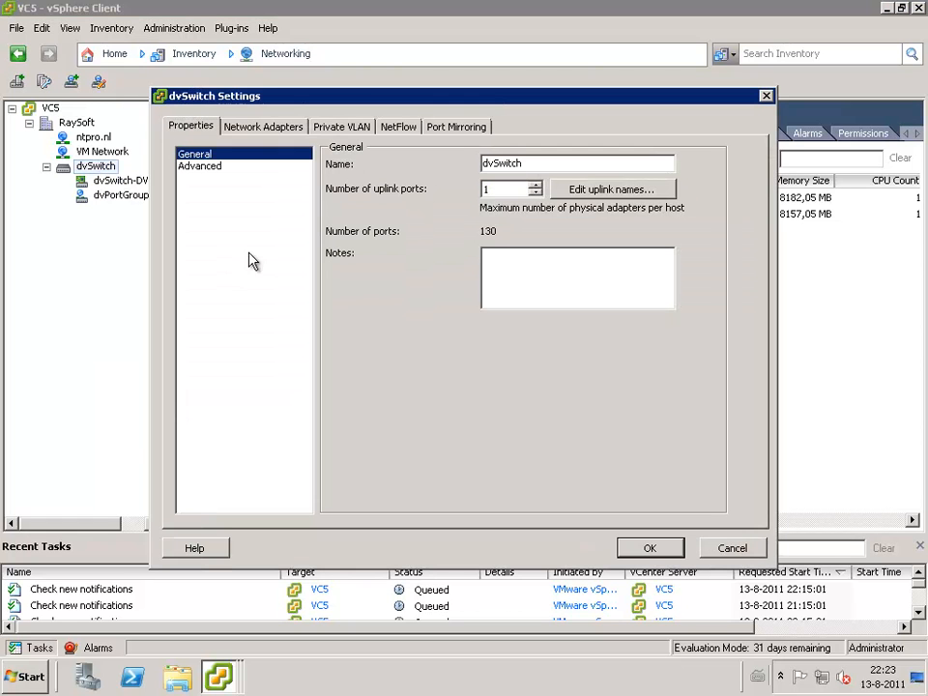
click(474, 132)
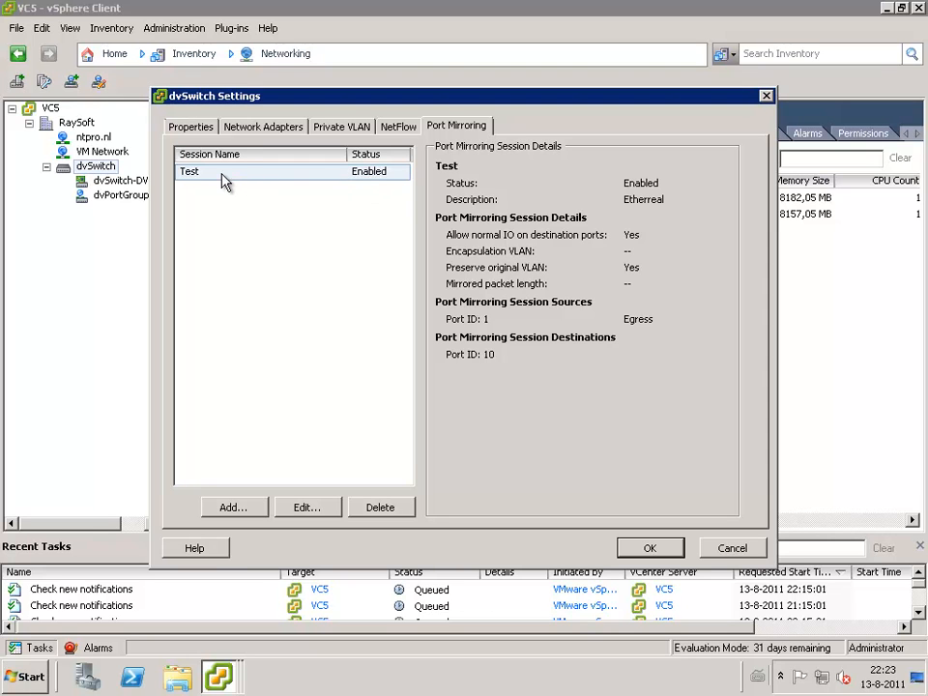
click(323, 512)
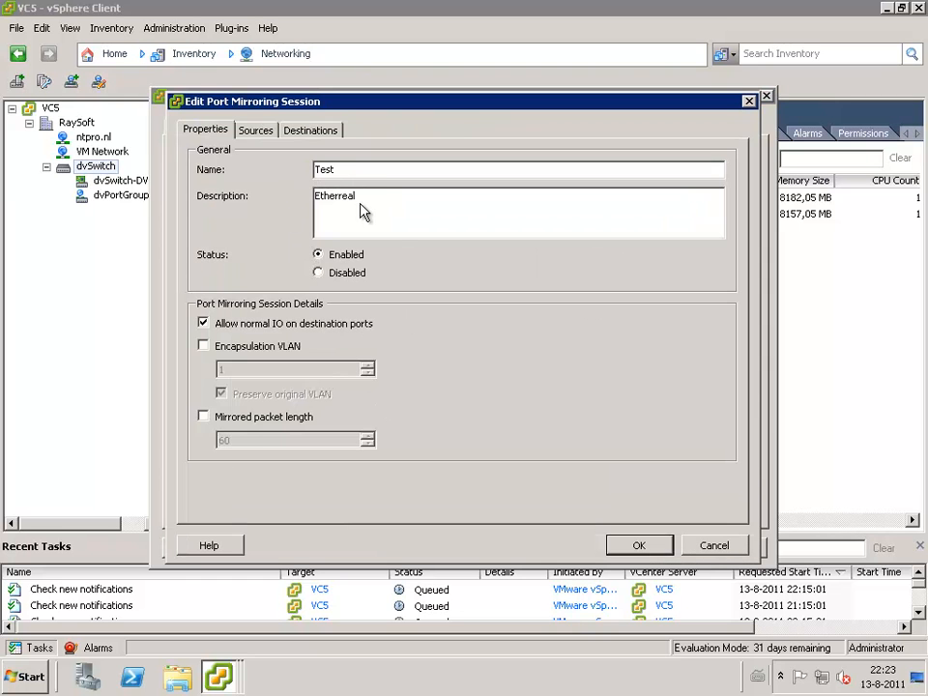
click(363, 272)
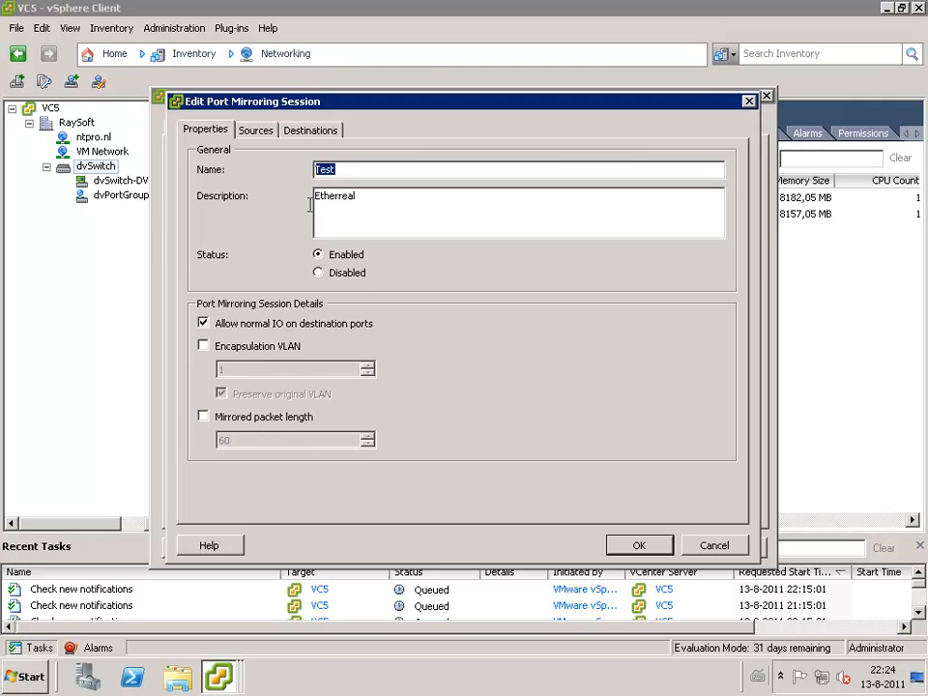
- Review the Test session's mirroring sources, checking the traffic direction choices and the source port entry
click(257, 134)
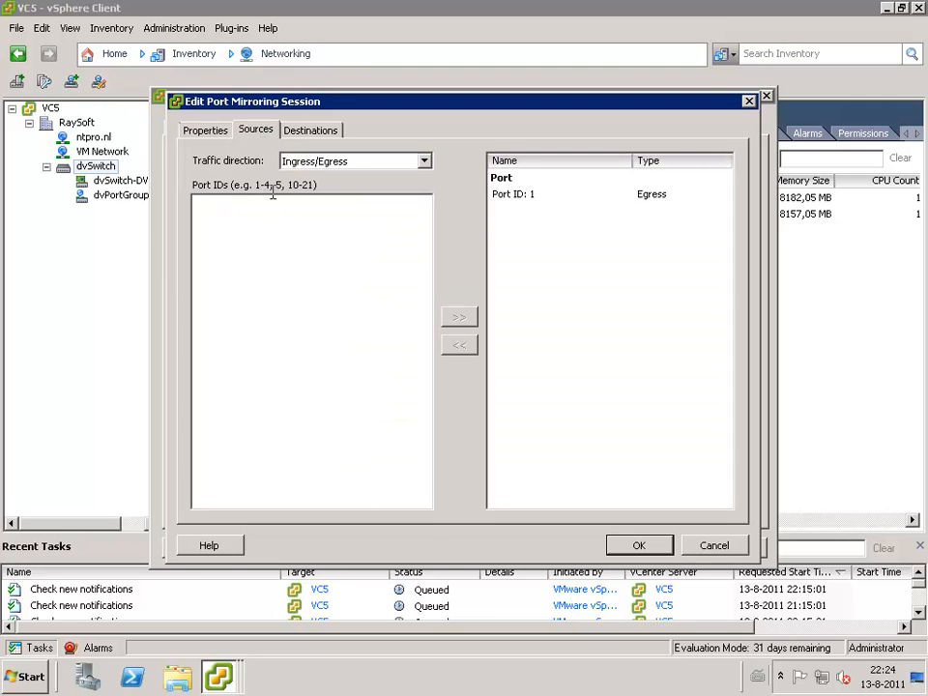
click(424, 161)
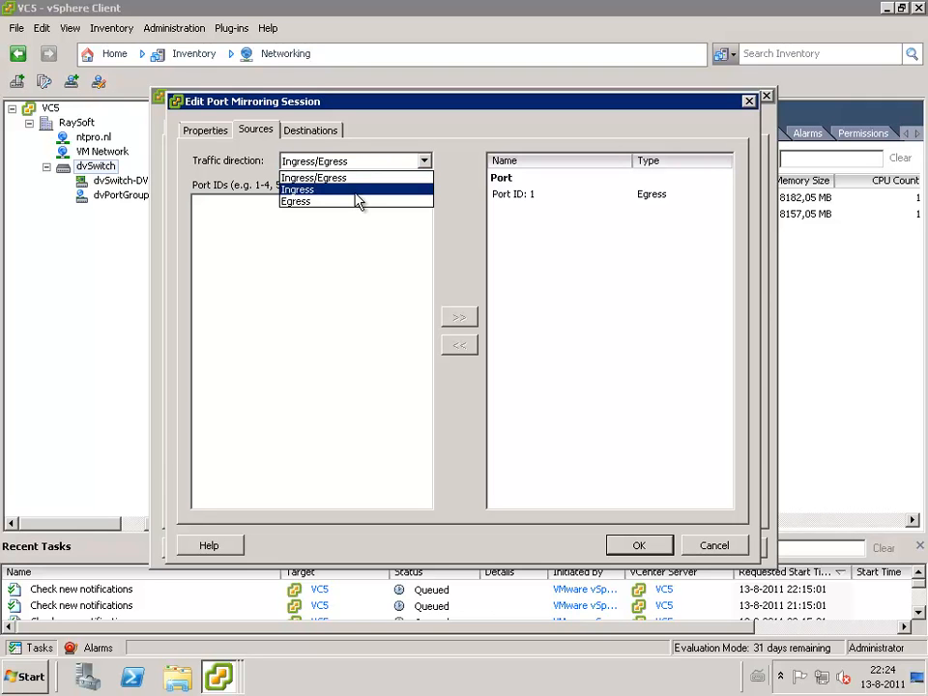
click(470, 194)
click(518, 197)
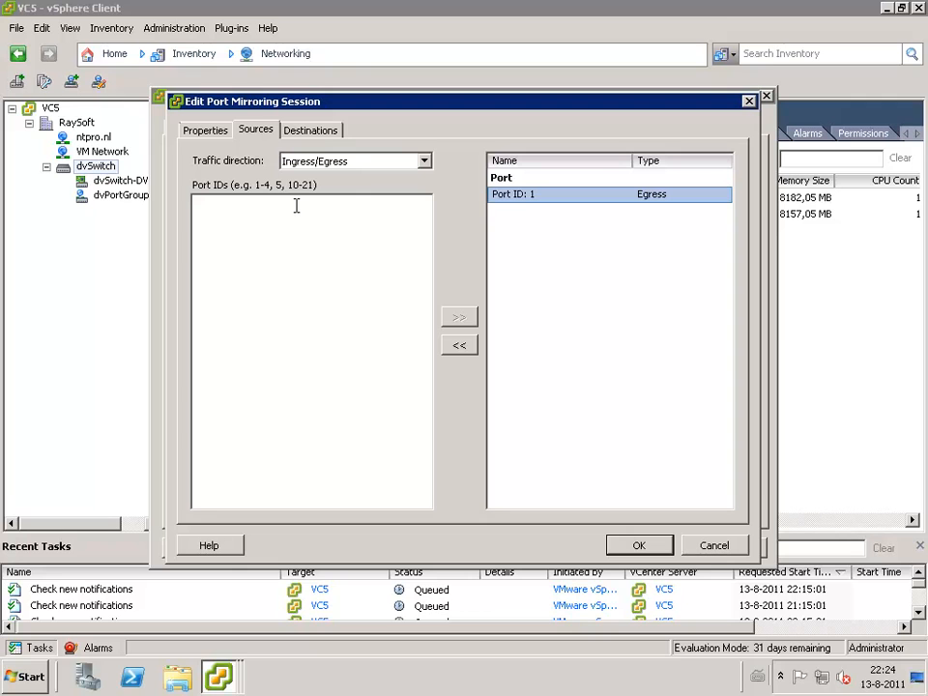
- Review the Test session's destination port and destination types, then cancel out of the session and dvSwitch settings
click(330, 134)
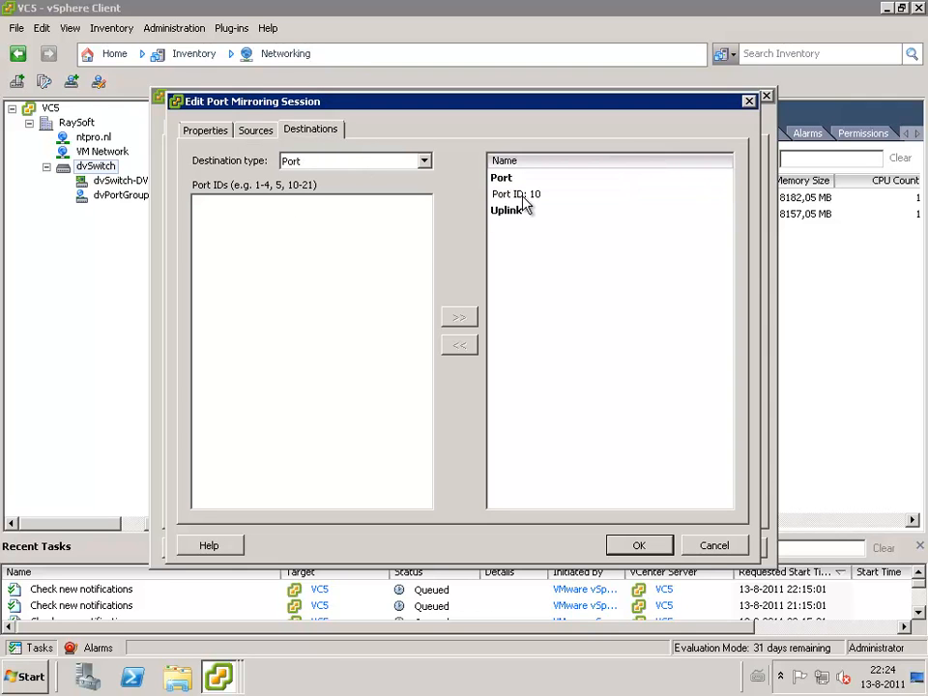
click(524, 197)
click(364, 163)
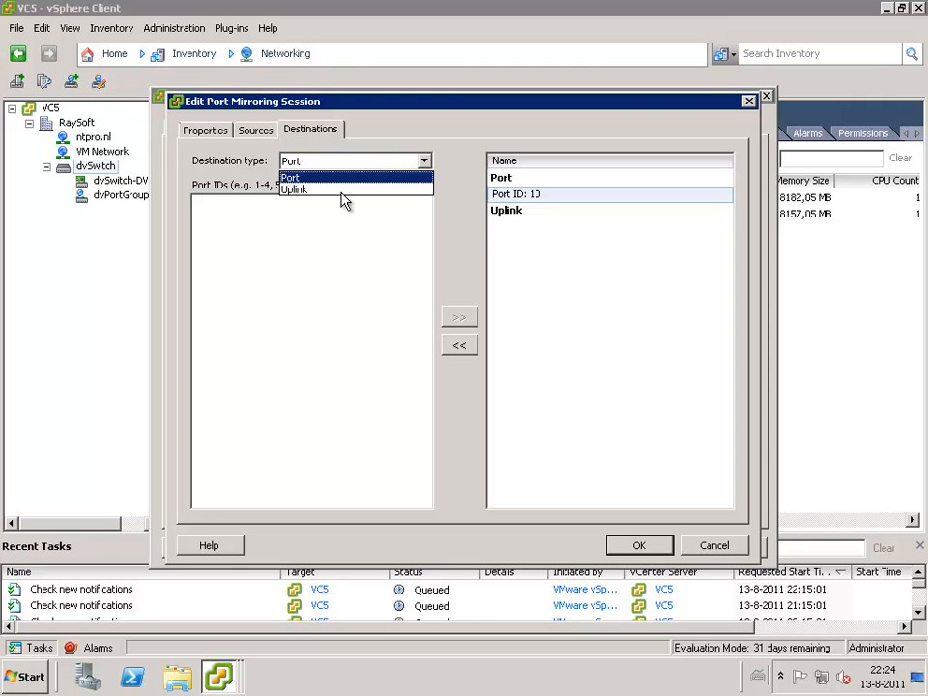
click(357, 180)
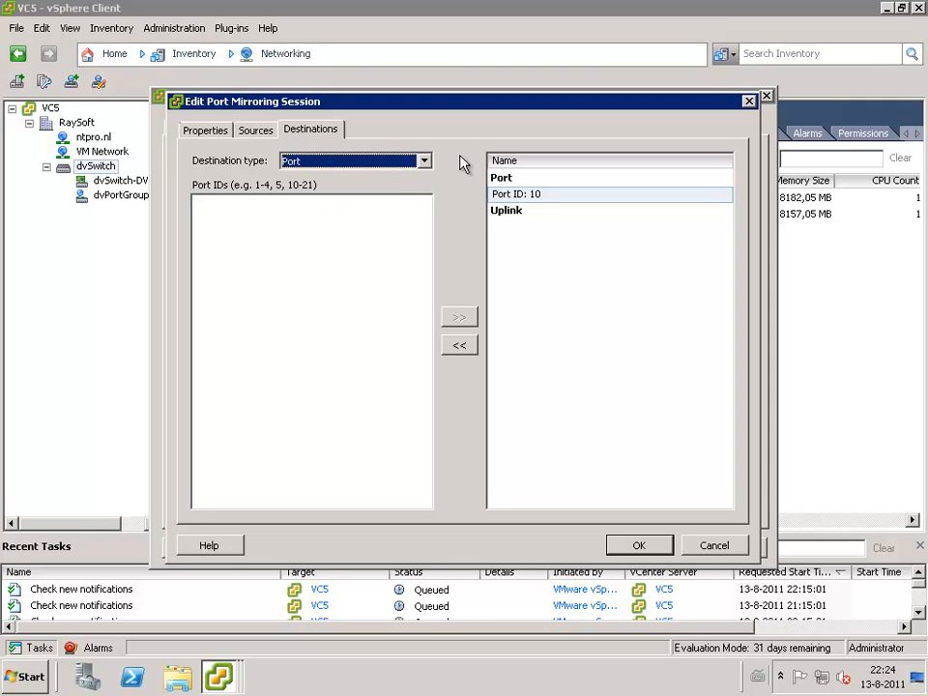
click(713, 547)
click(714, 548)
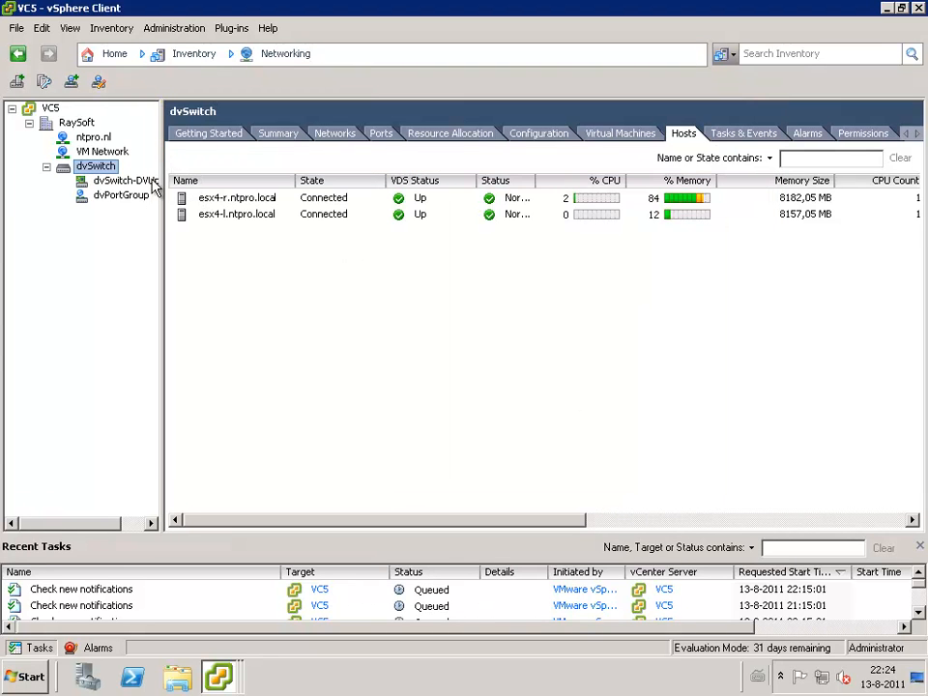
- Check in the dvSwitch port list which virtual machines are connected to ports 1 and 10
click(383, 135)
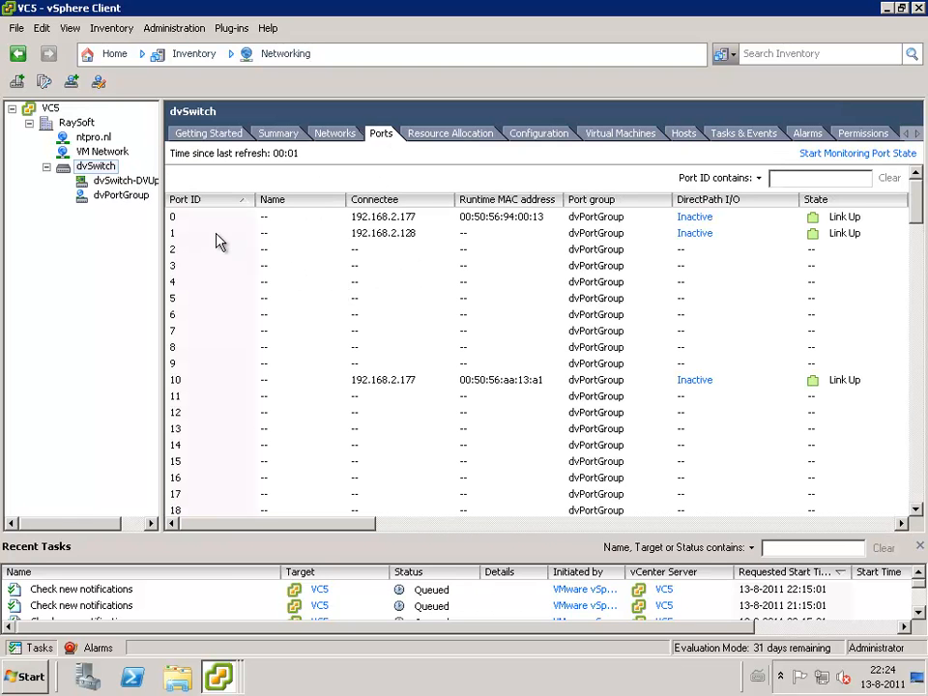
click(217, 235)
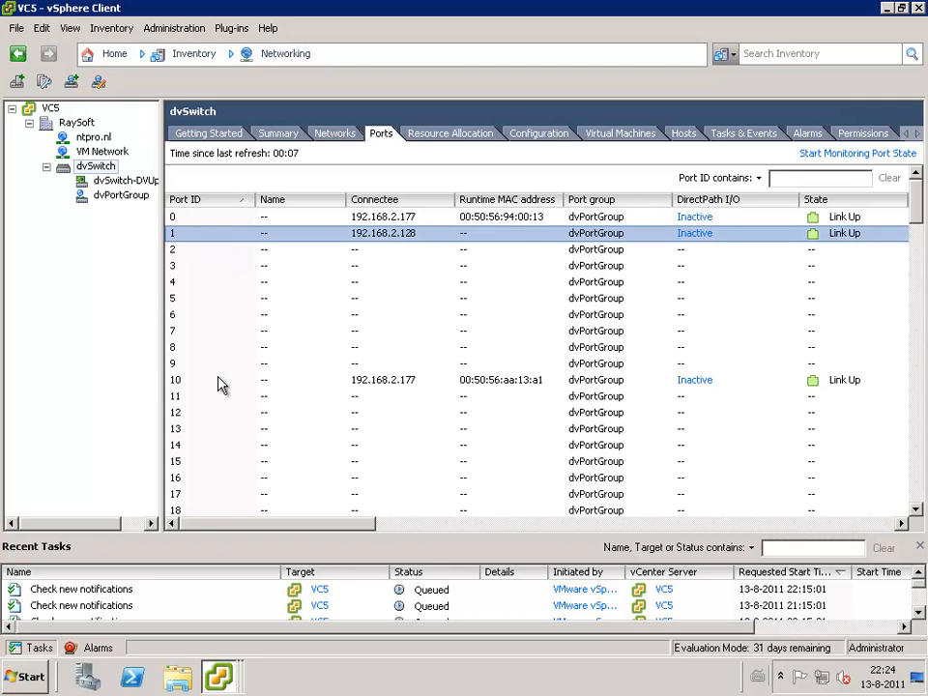
click(373, 385)
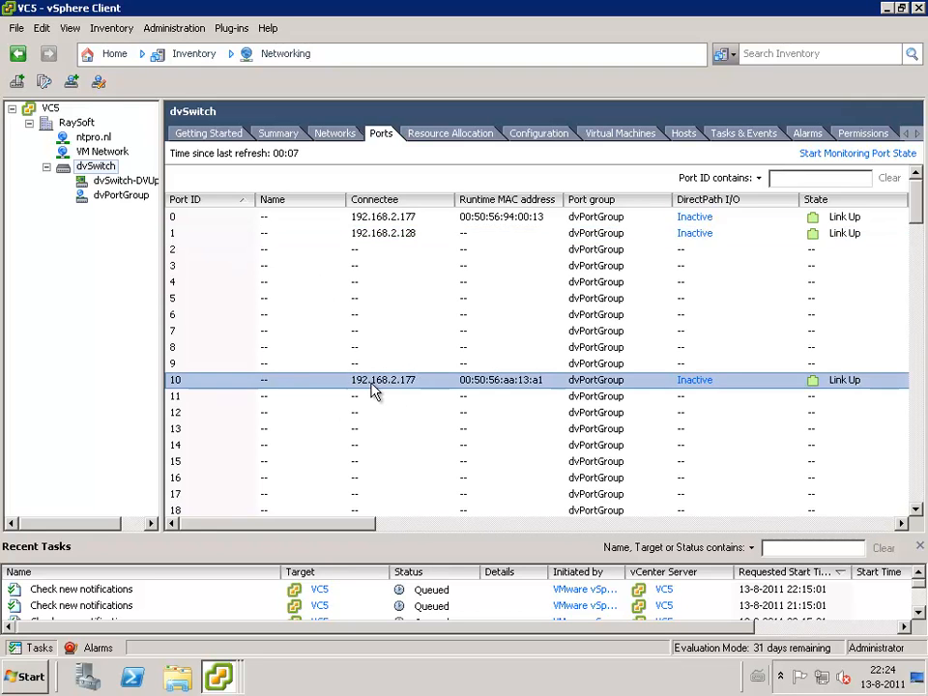
- Check the dvSwitch port of Network adapter 1 in the settings of virtual machine 192.168.2.128, then close them without changes
click(110, 59)
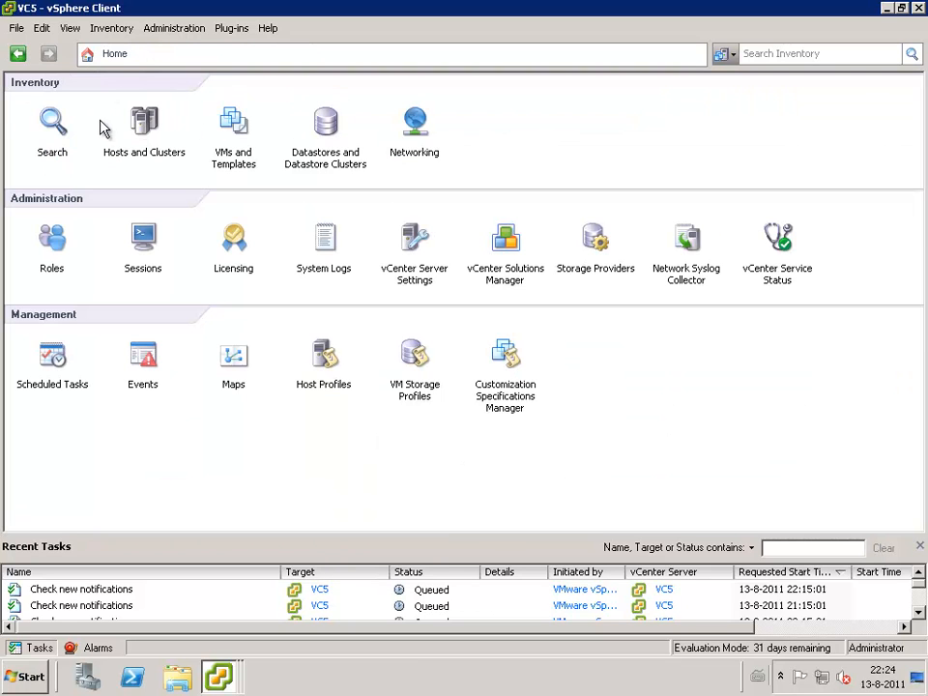
click(230, 126)
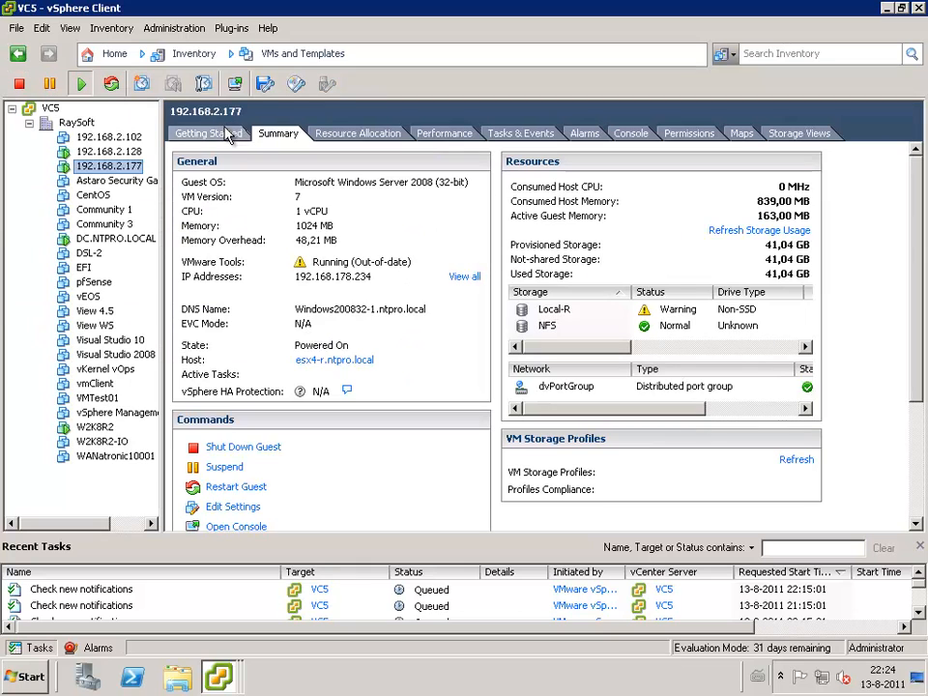
click(114, 152)
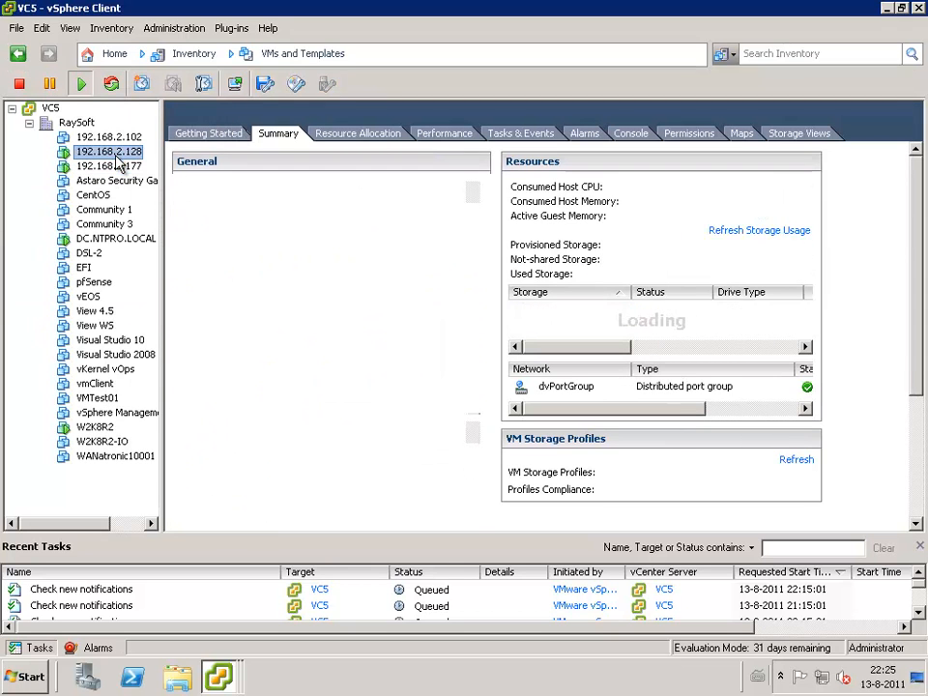
right_click(120, 153)
click(203, 241)
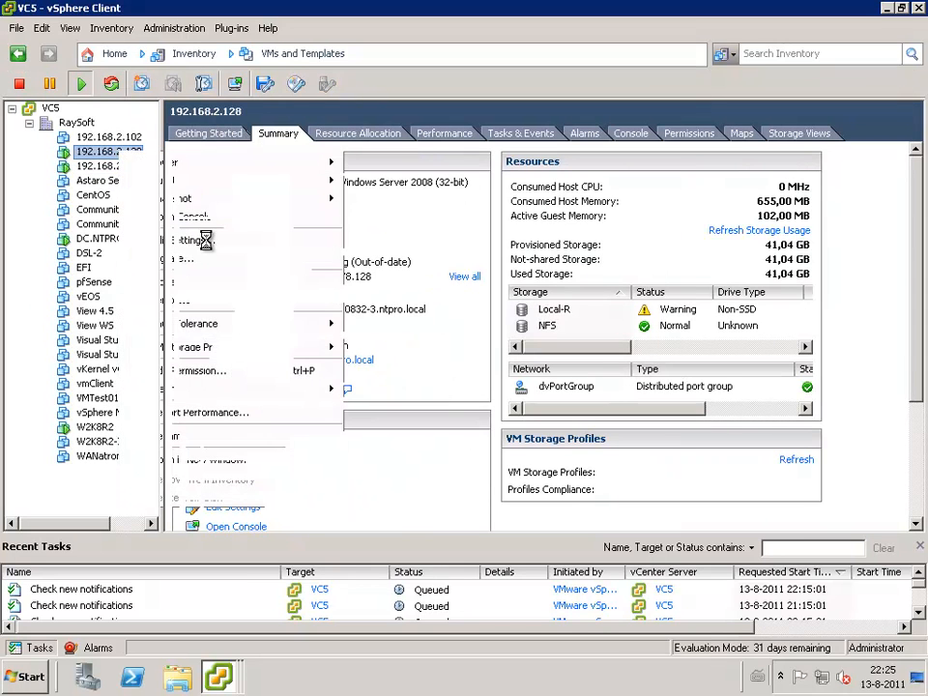
click(240, 269)
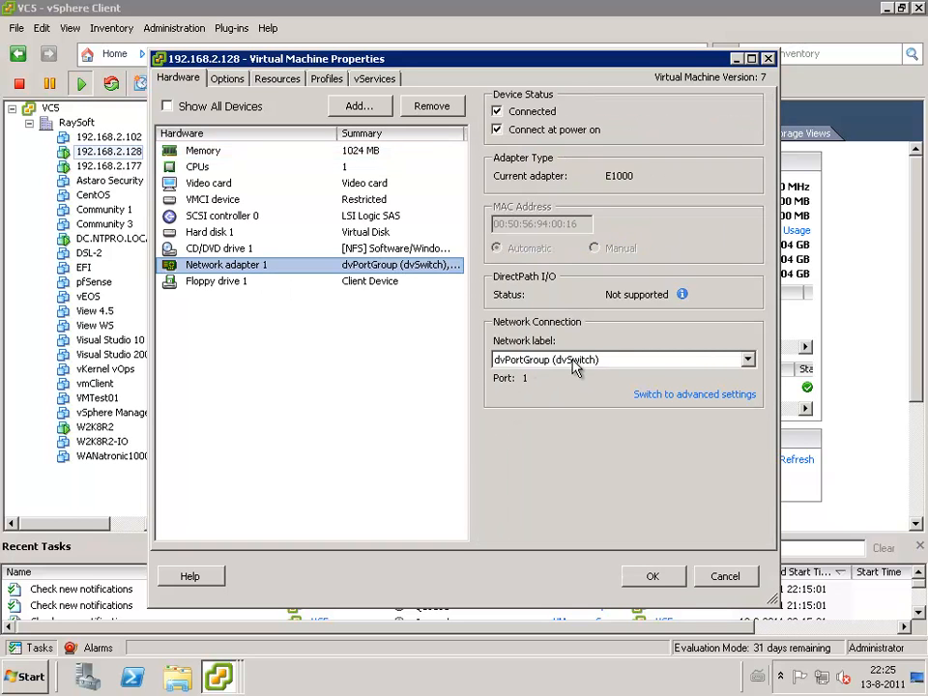
click(727, 576)
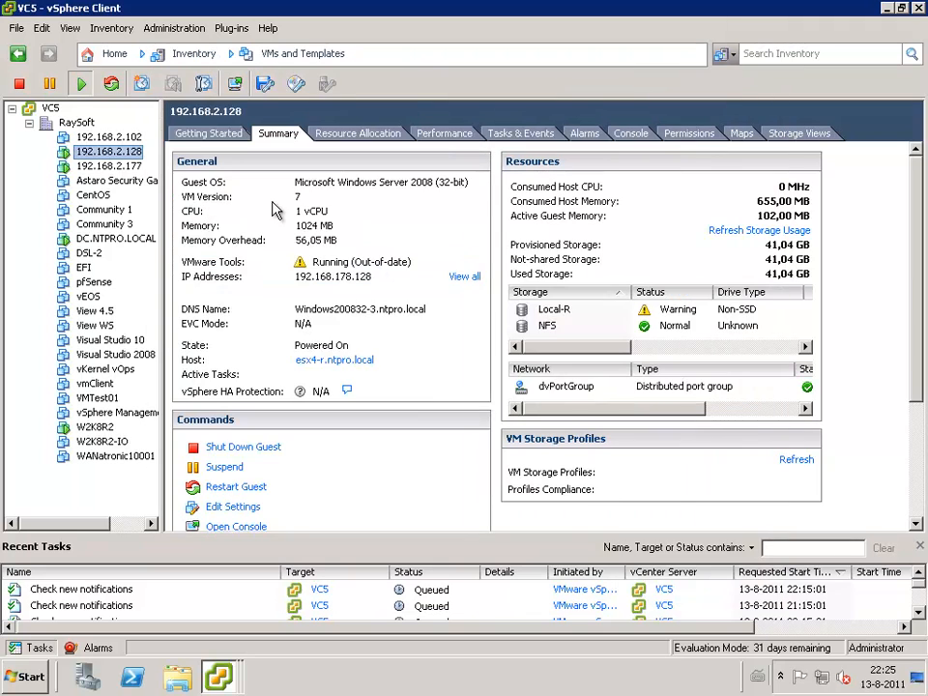
- Check the dvSwitch port of Network adapter 2 in the settings of virtual machine 192.168.2.177, then close them without changes
click(114, 166)
right_click(114, 166)
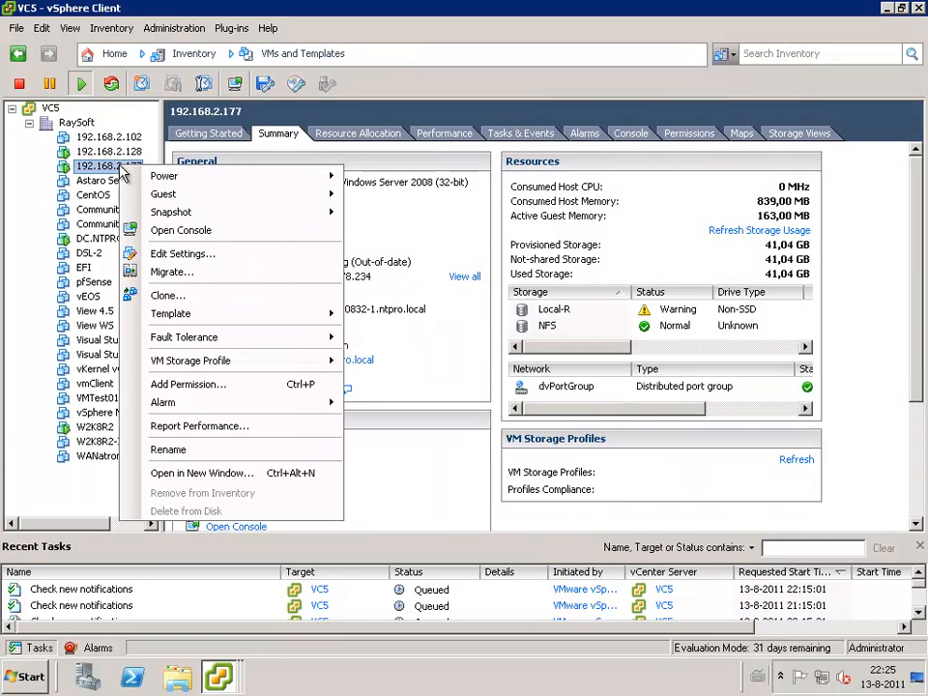
click(220, 259)
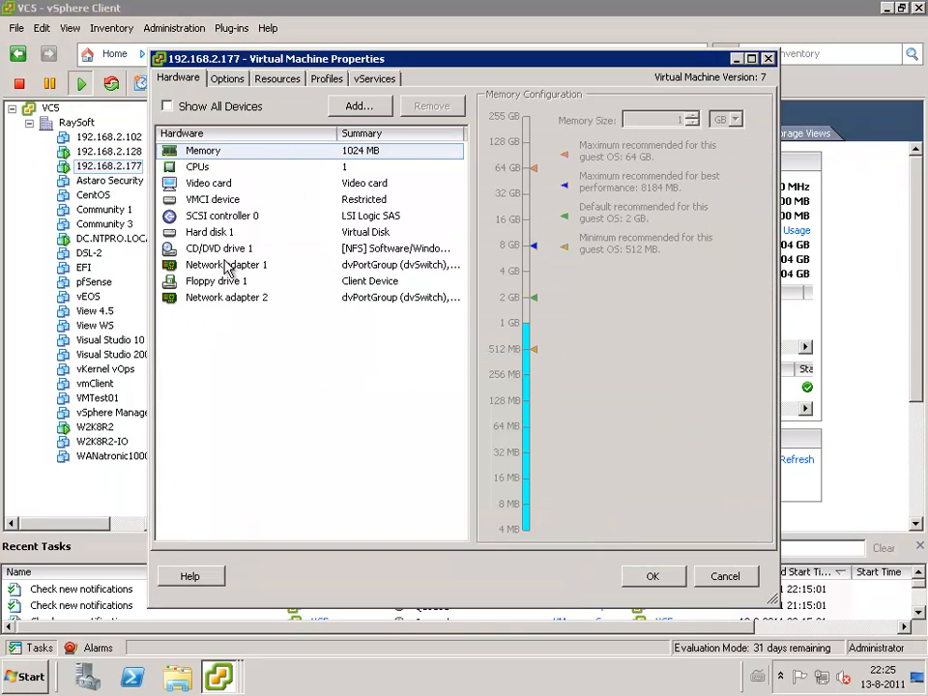
click(245, 302)
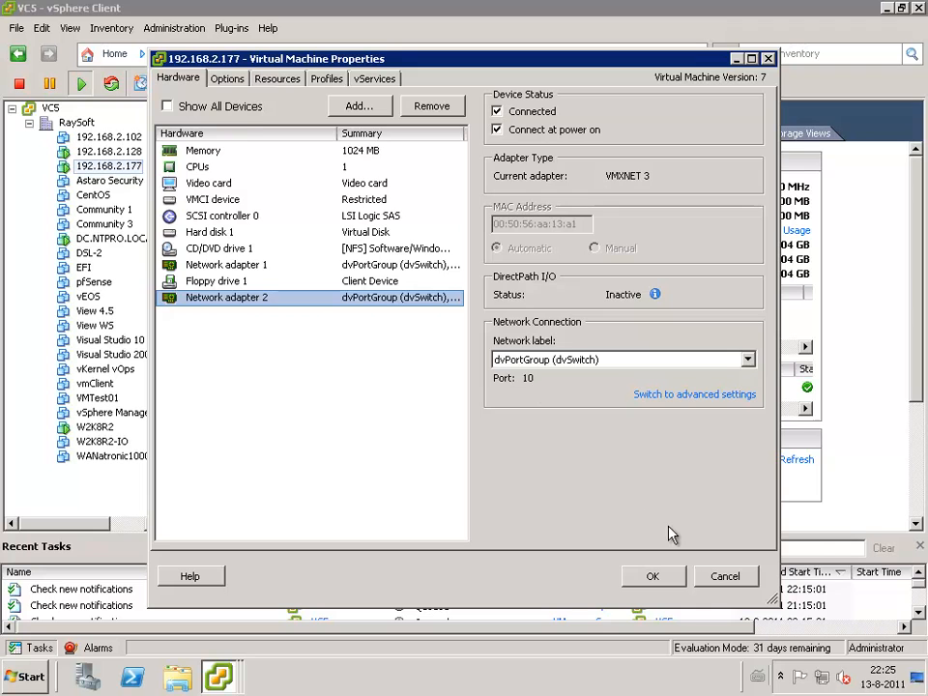
click(724, 578)
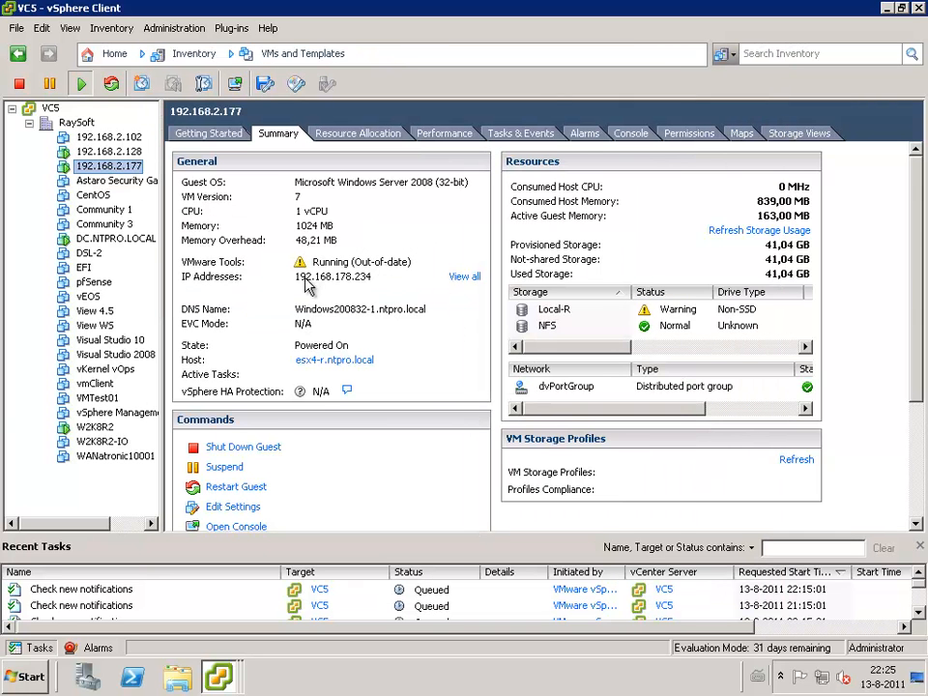
- Switch to the console of virtual machine 192.168.2.177 and launch Wireshark there
click(222, 672)
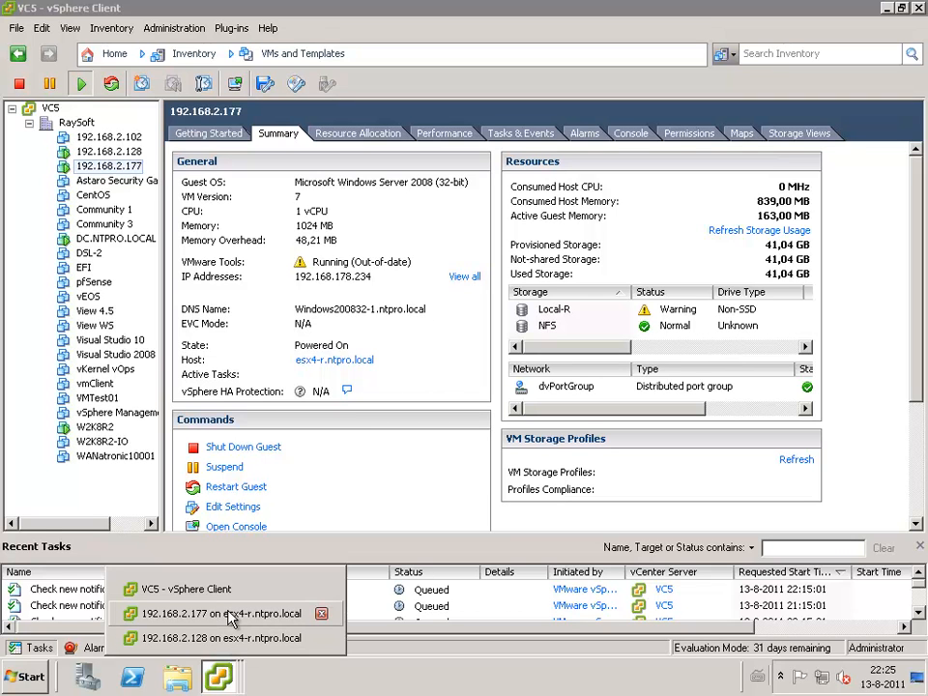
click(230, 618)
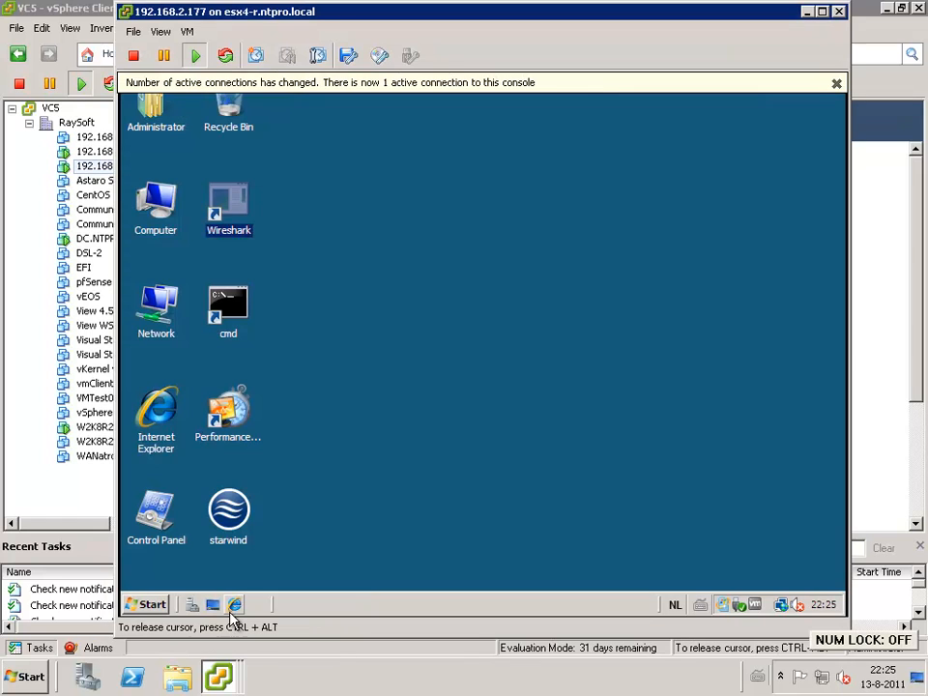
double_click(232, 208)
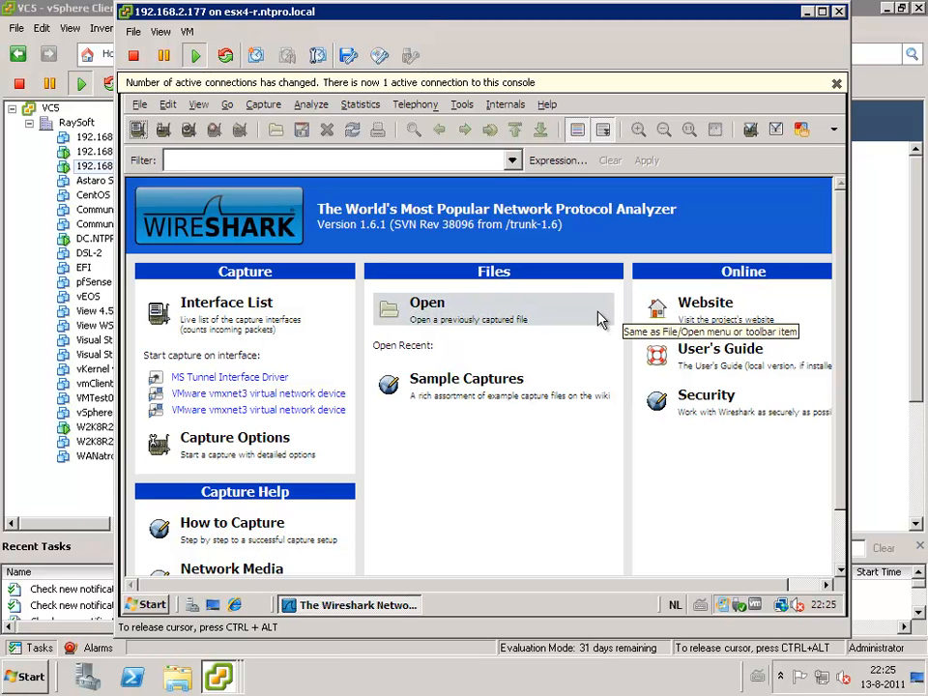
- Start a Wireshark capture on the first VMware vmxnet3 virtual network device in the capture interfaces list
click(264, 107)
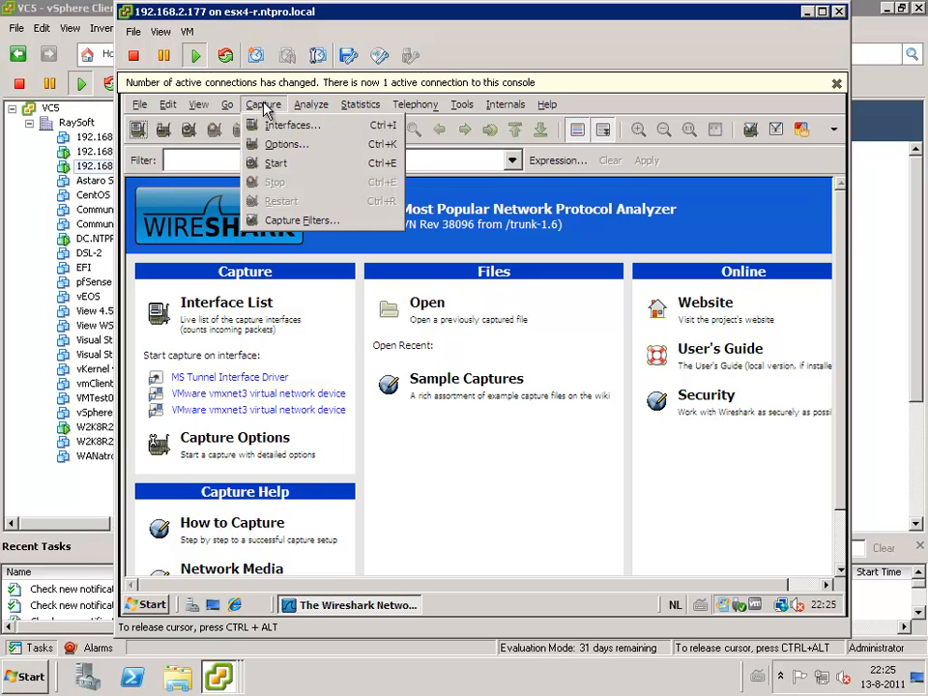
click(273, 133)
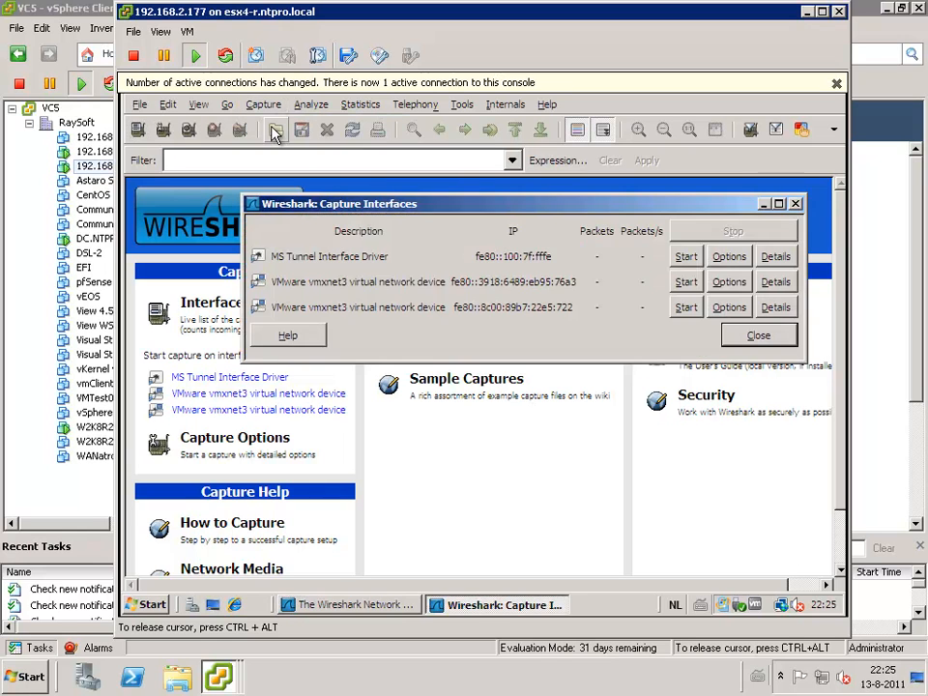
click(688, 284)
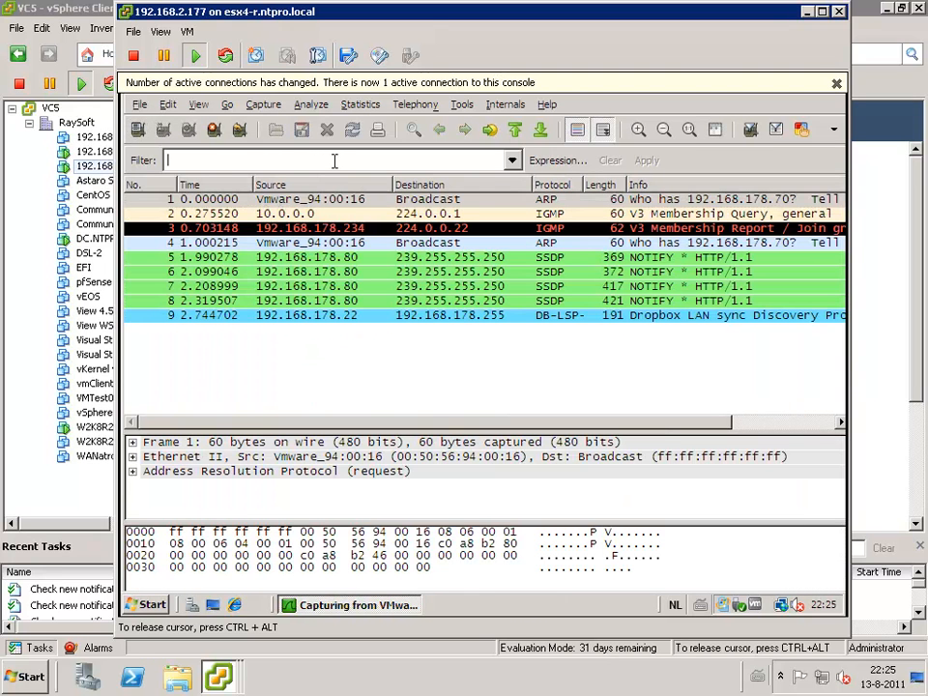
- Try to apply the display filter ICMP, written in capitals, to the captured packets
text(ICM)
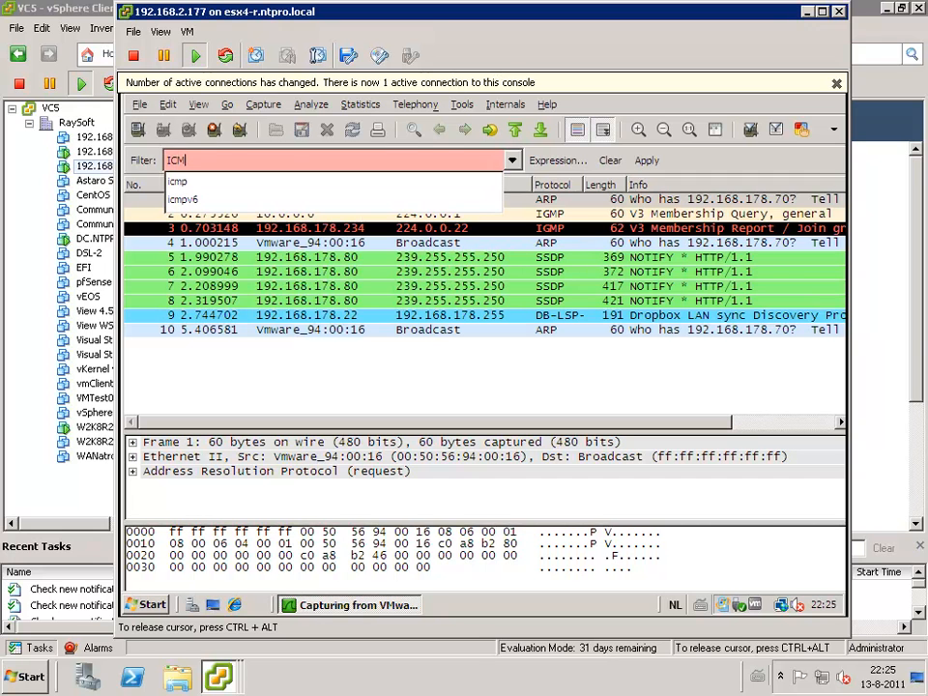
text(P)
click(655, 161)
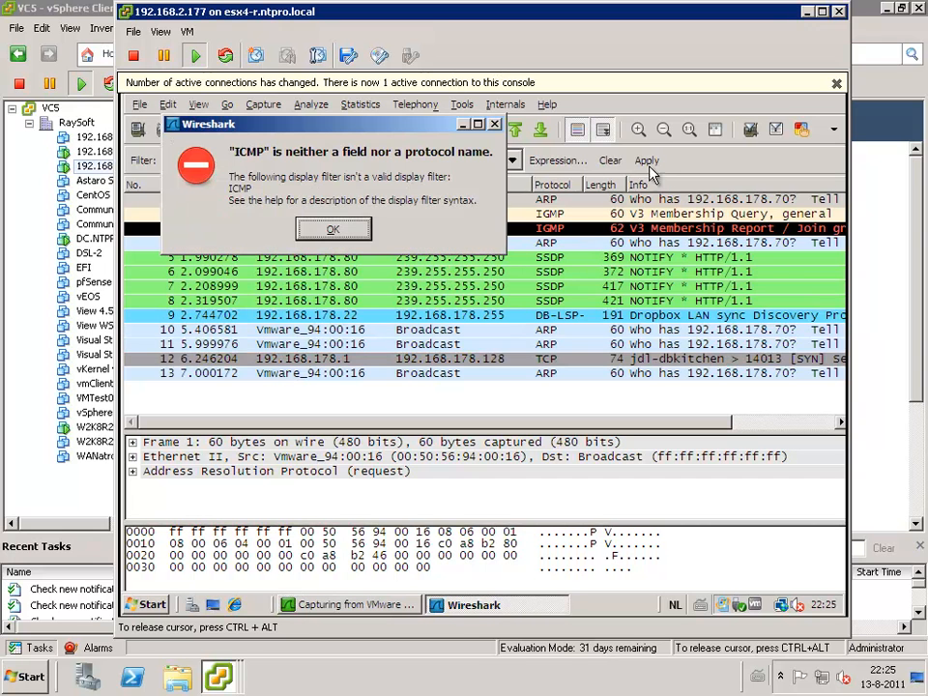
click(333, 230)
- Replace the display filter with lowercase icmp and apply it to the running capture
click(261, 158)
key(BackSpace)
key(BackSpace)
key(BackSpace)
key(BackSpace)
text(i)
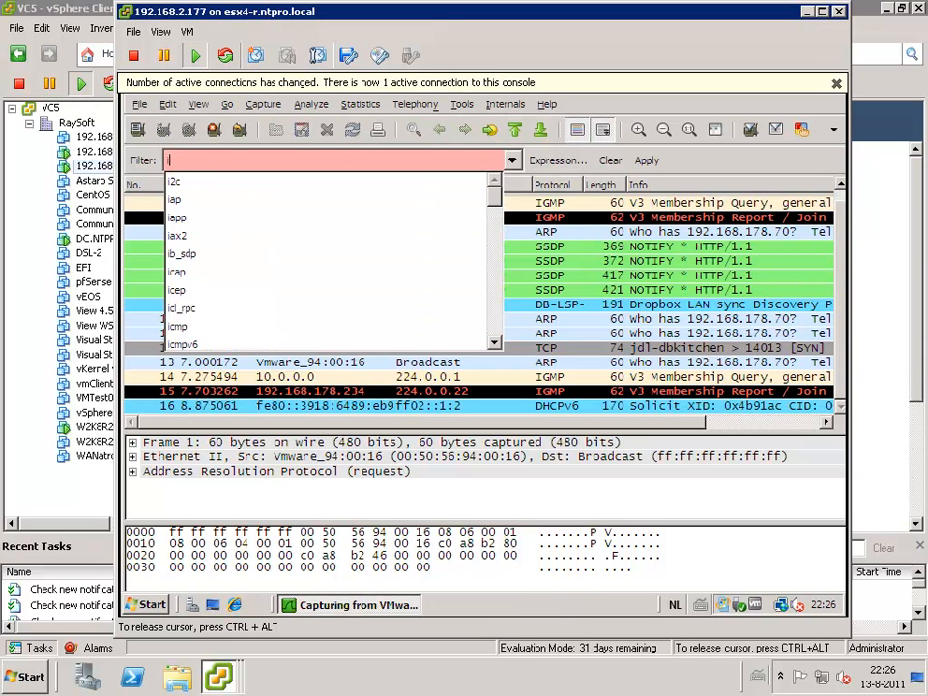
text(cmp)
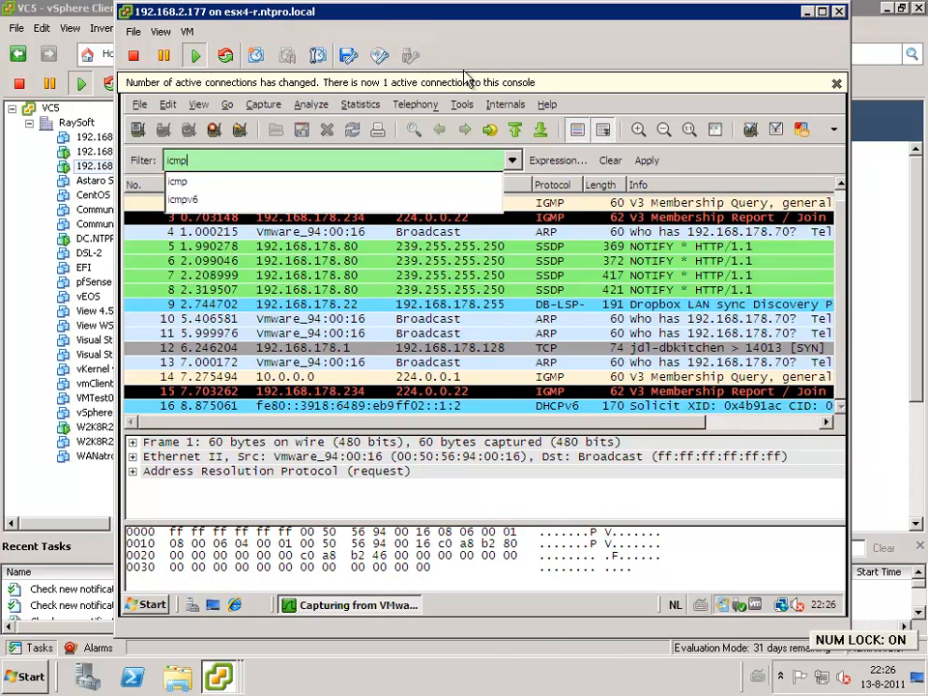
click(646, 162)
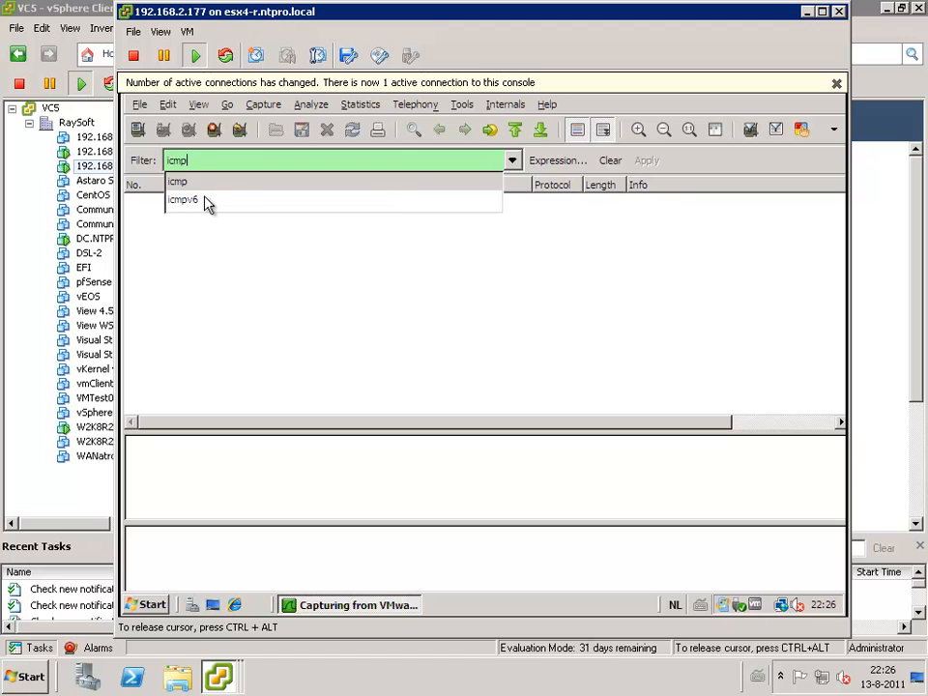
click(178, 182)
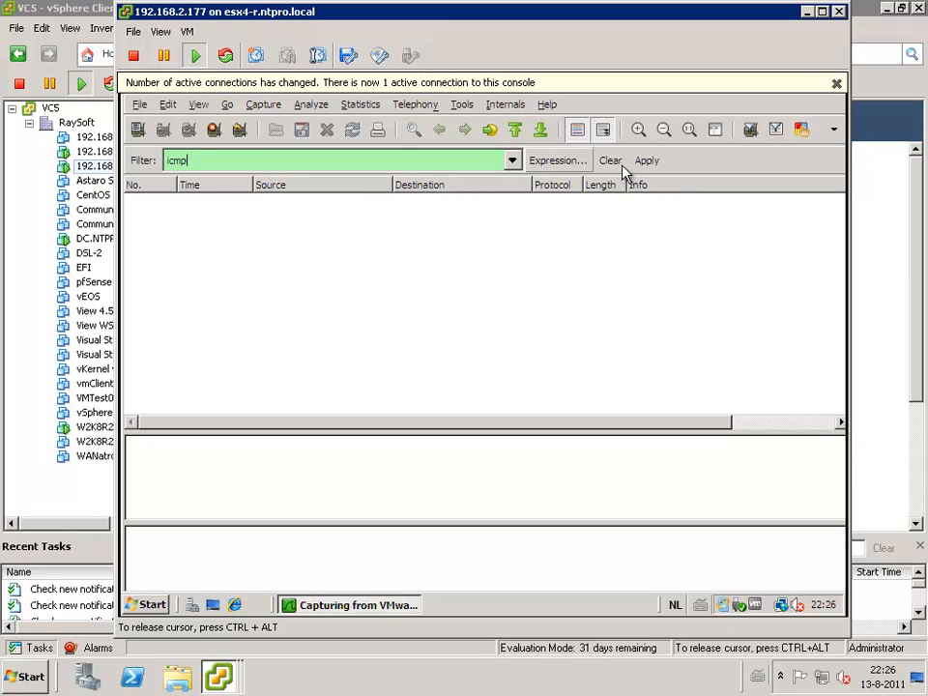
click(653, 162)
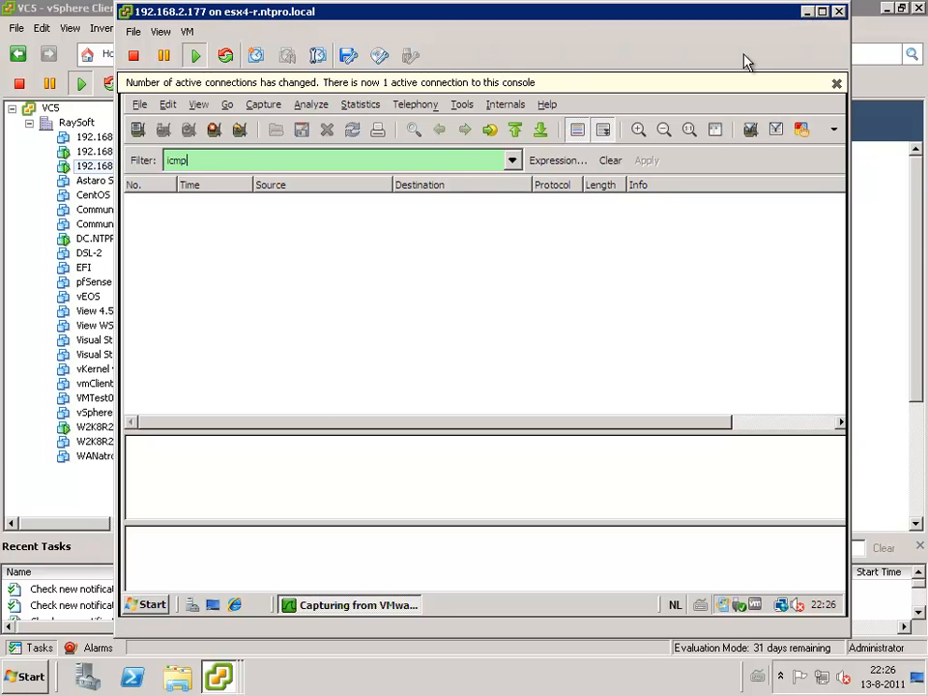
click(31, 8)
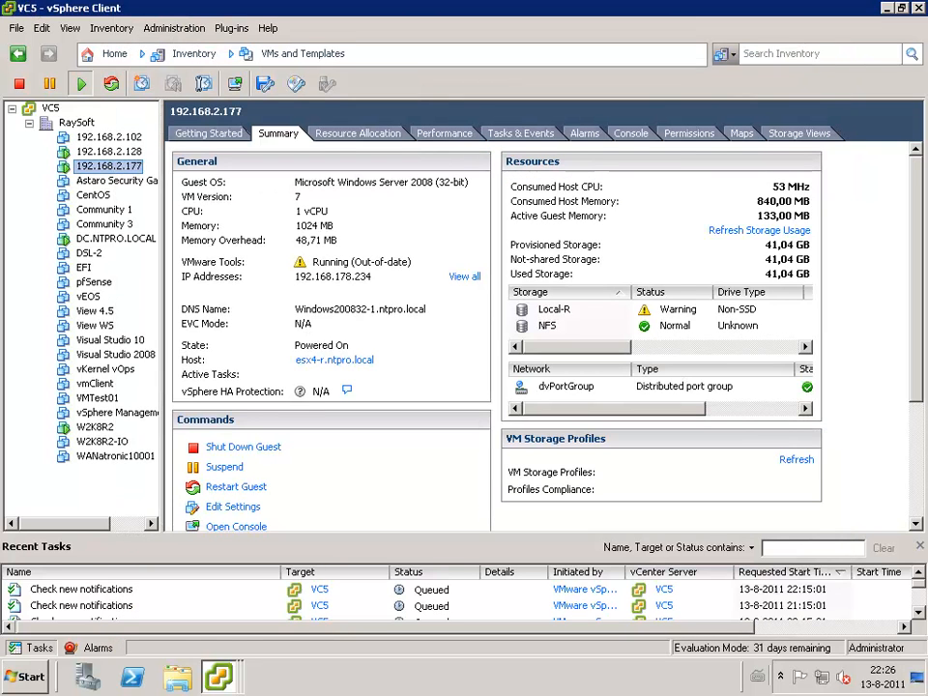
mouse_move(239, 682)
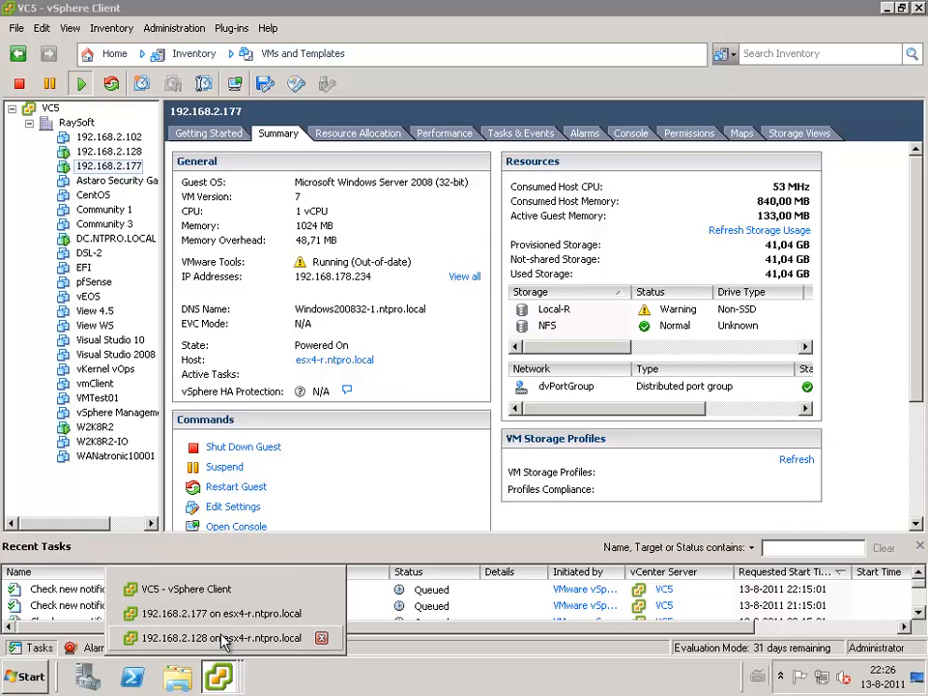
click(223, 638)
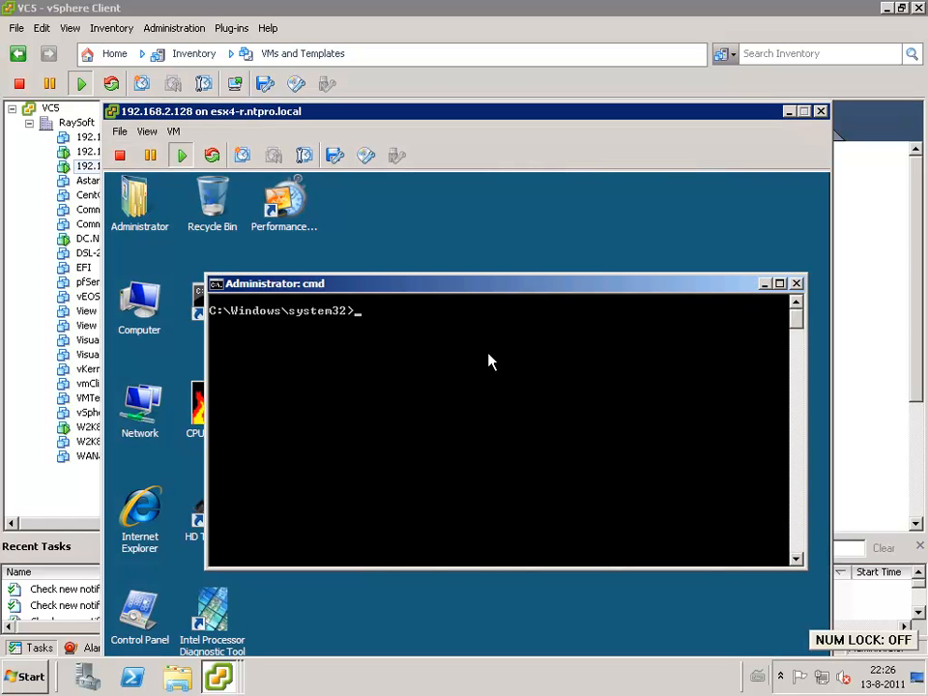
text(cls)
key(Up)
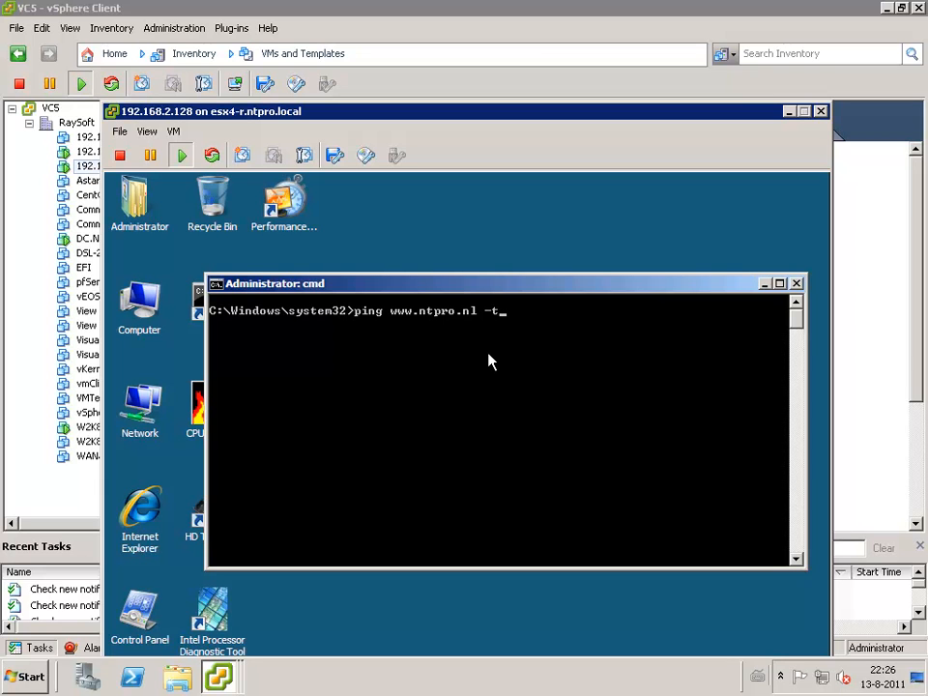
key(Return)
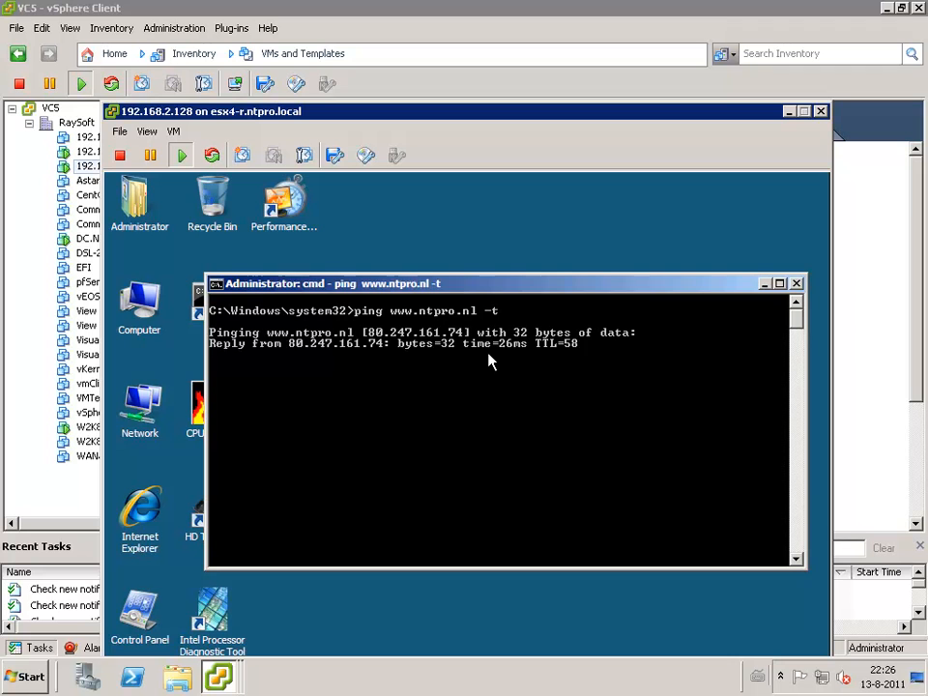
- Return to the console of virtual machine 192.168.2.177 and examine the mirrored ICMP packets in the Wireshark capture
click(789, 113)
click(240, 680)
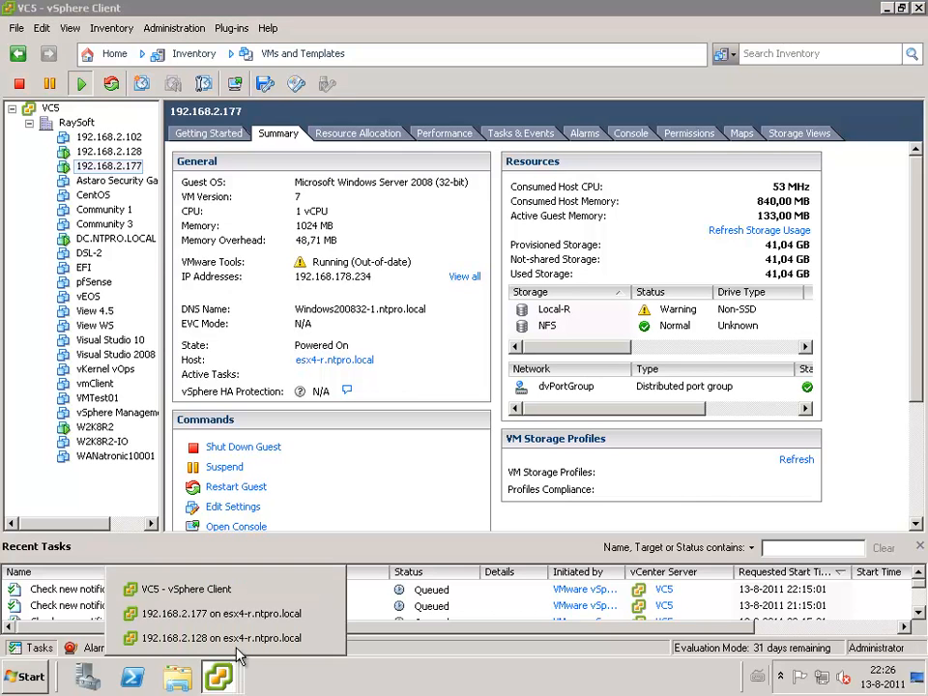
click(239, 619)
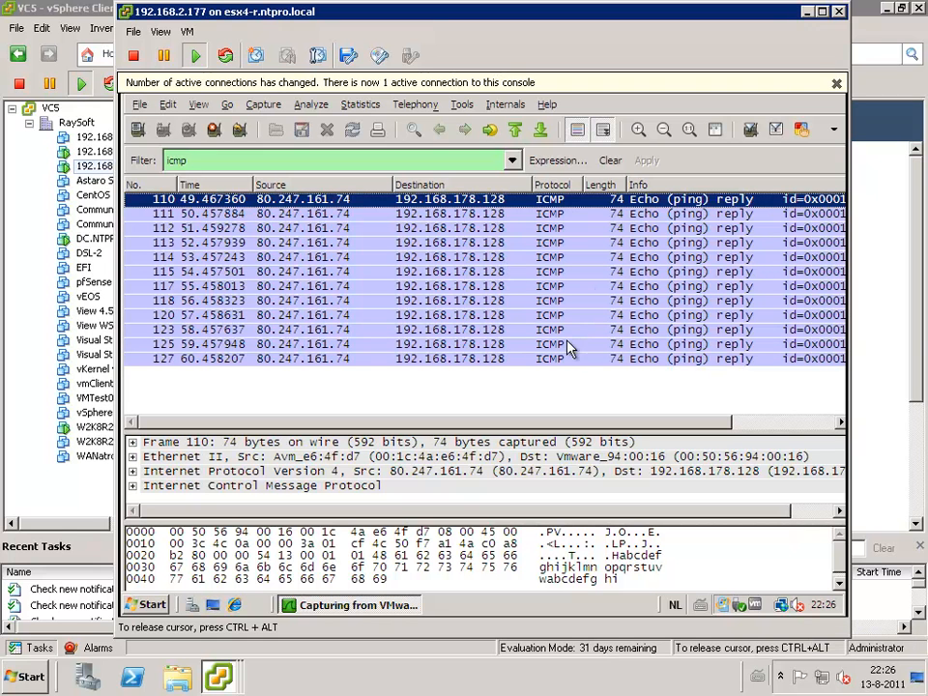
drag(643, 423, 452, 437)
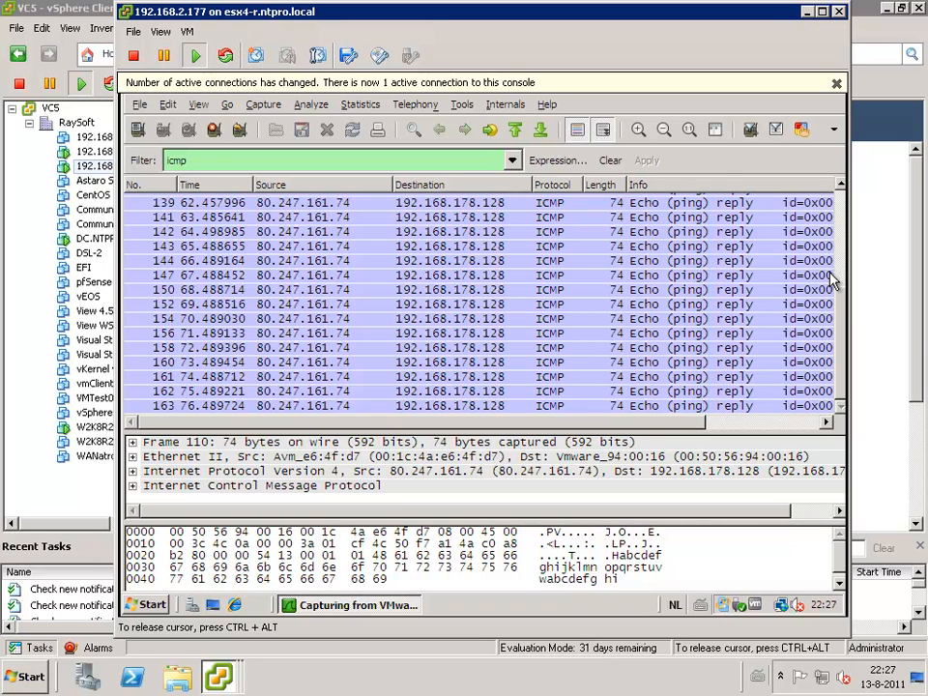
key(ctrl+alt)
- In the Hosts and Clusters inventory, check the running ping in the console of 192.168.2.128, then select virtual machine 192.168.2.177
click(76, 8)
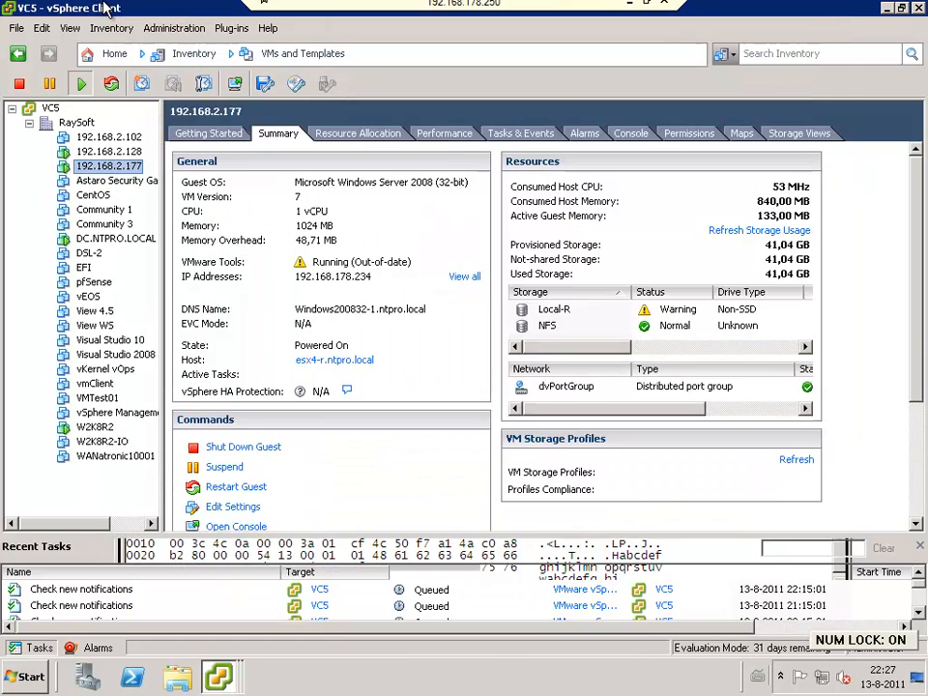
click(115, 55)
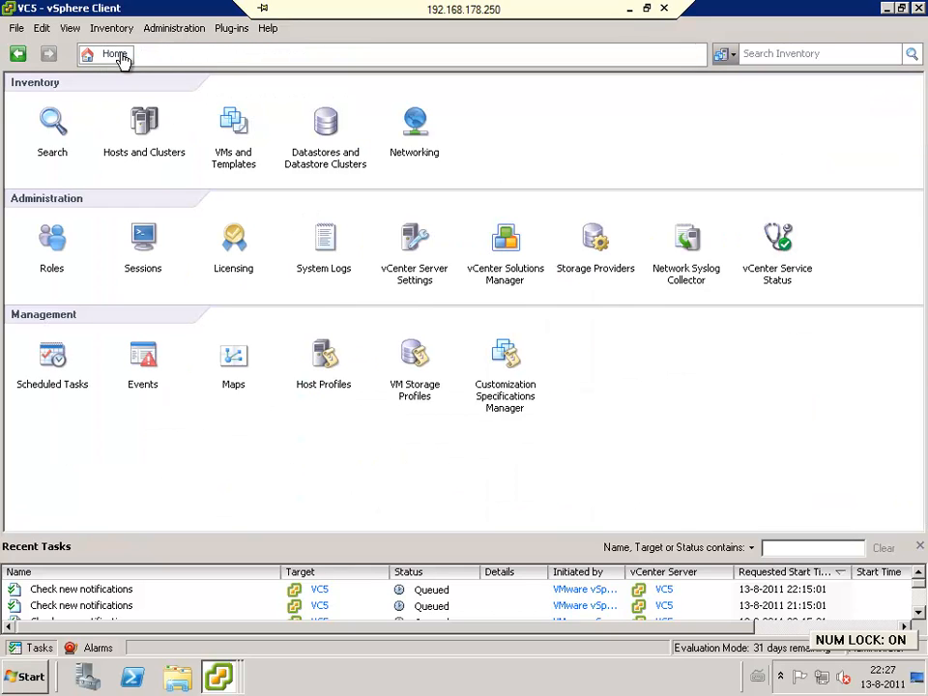
click(145, 124)
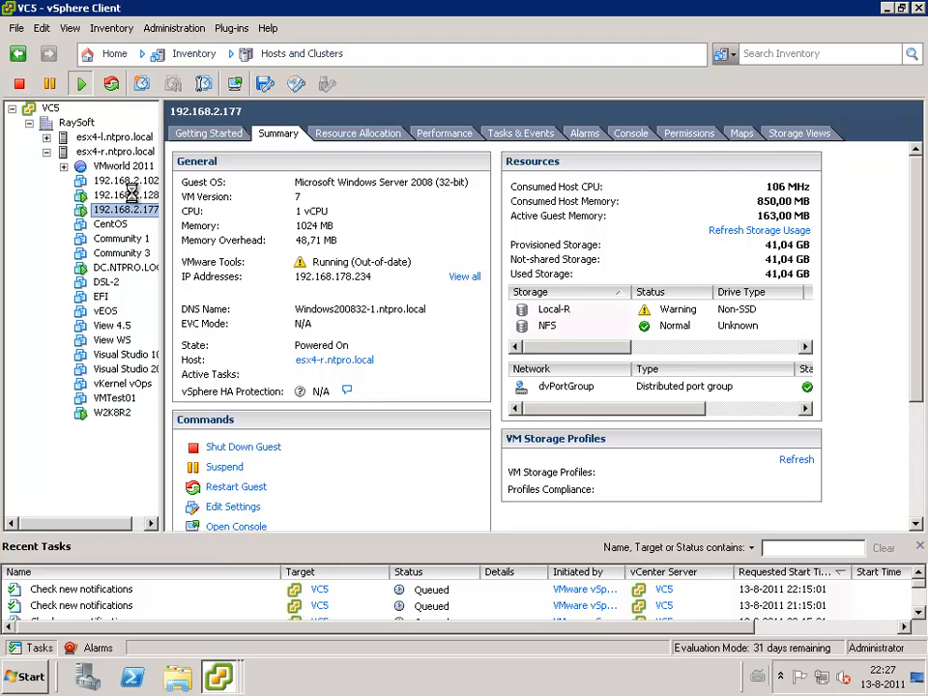
click(127, 196)
click(139, 209)
click(136, 195)
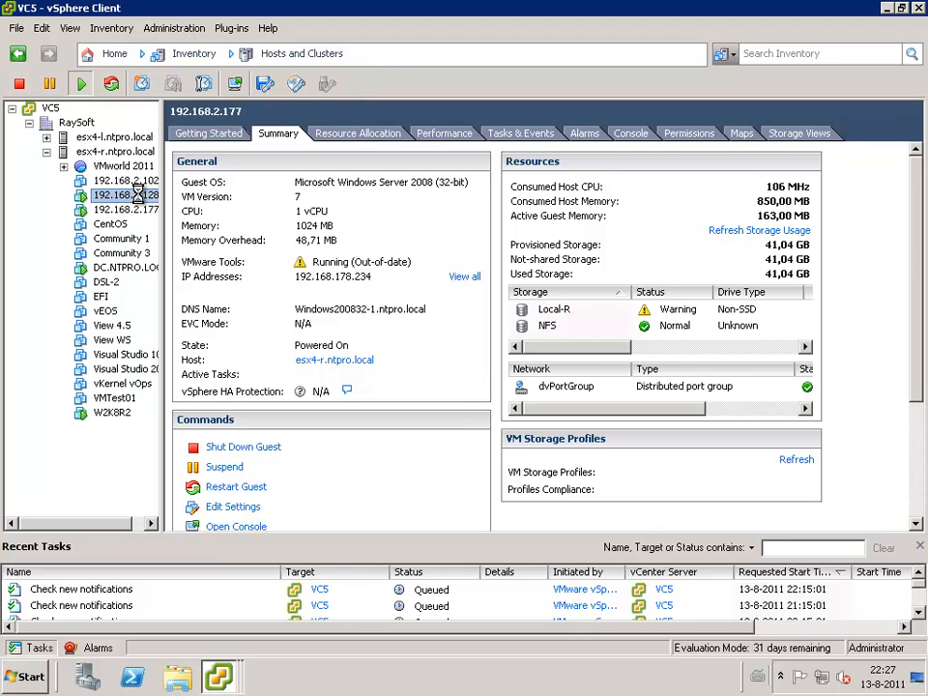
click(632, 134)
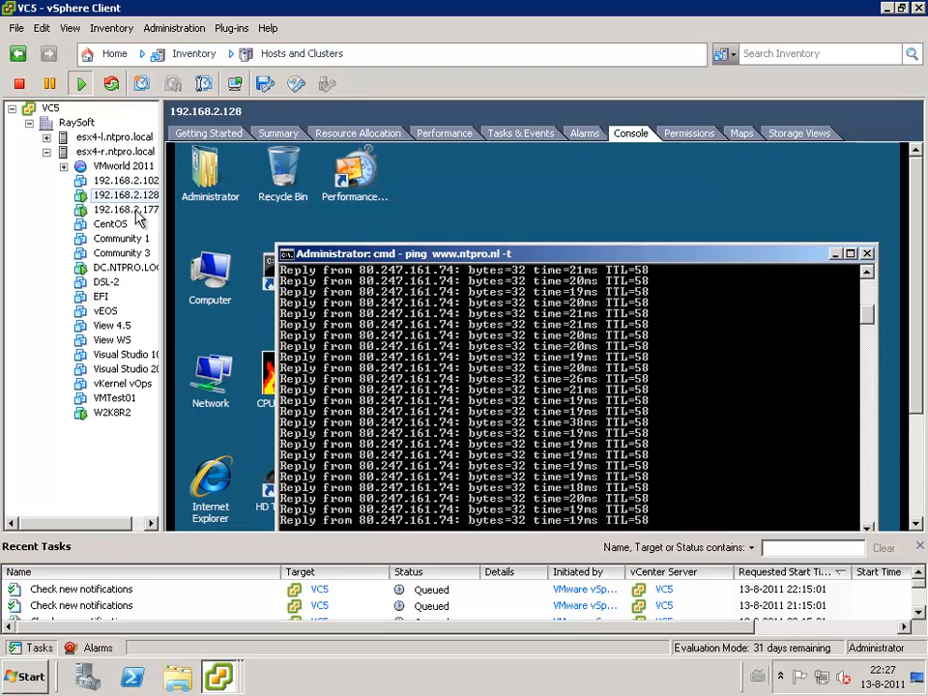
click(136, 210)
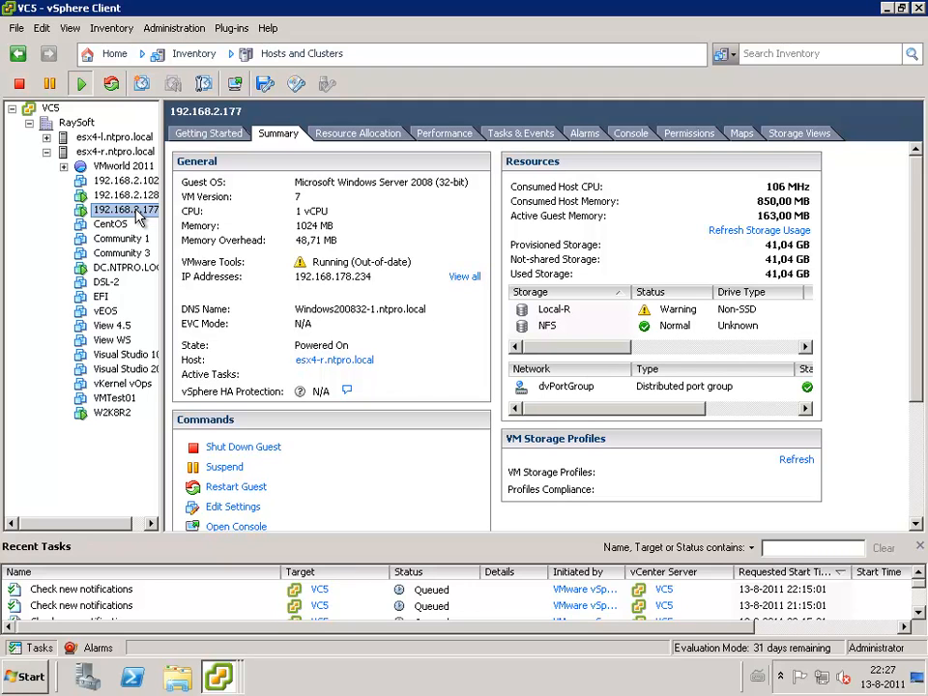
- Go to the Networking inventory and display the details of the Test port mirroring session in the dvSwitch settings
click(114, 54)
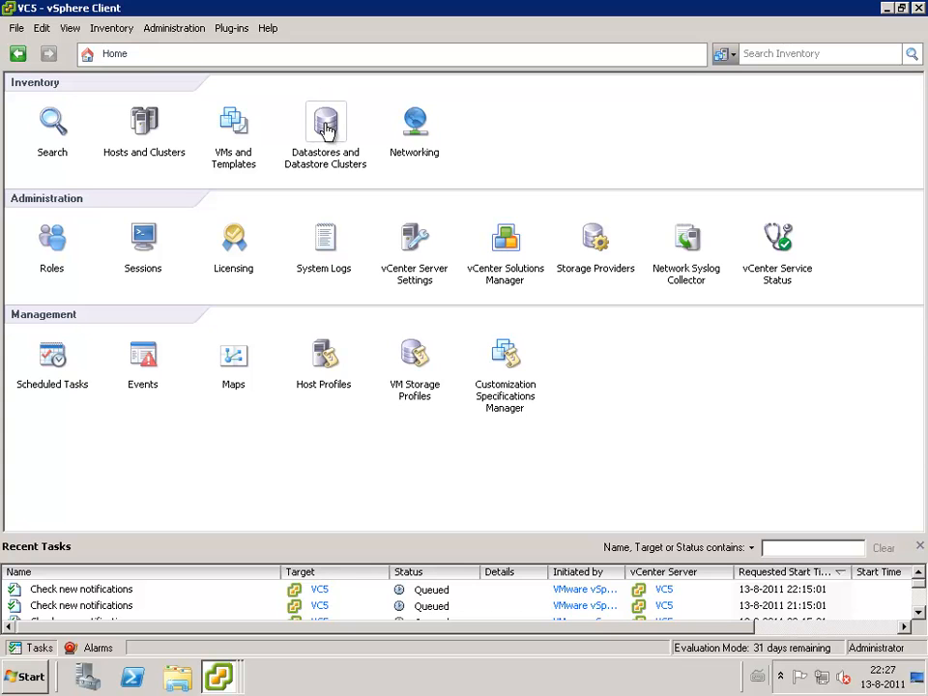
click(417, 136)
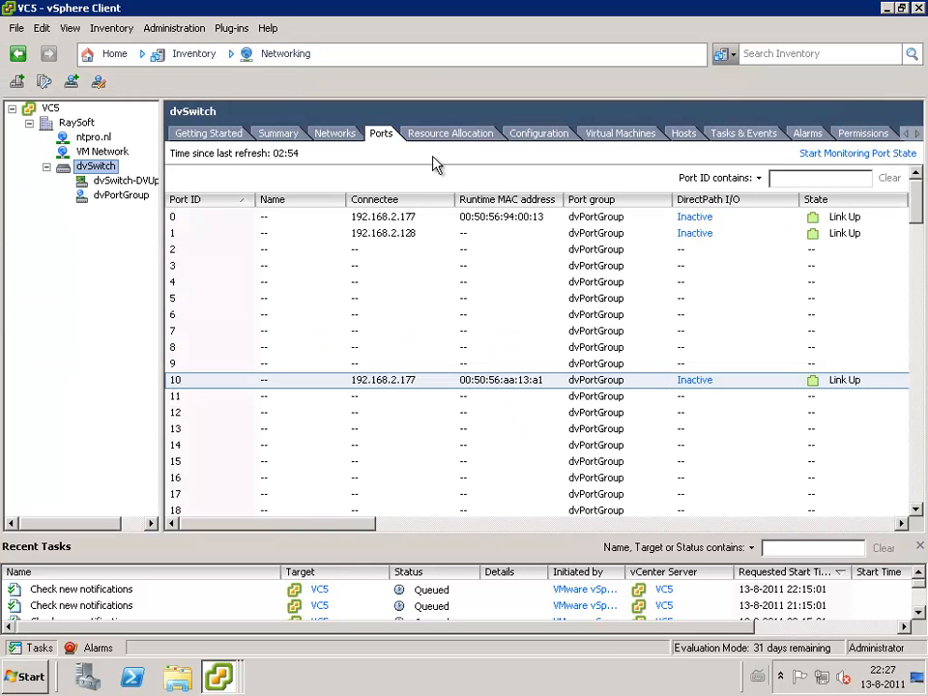
click(112, 181)
click(97, 168)
right_click(97, 169)
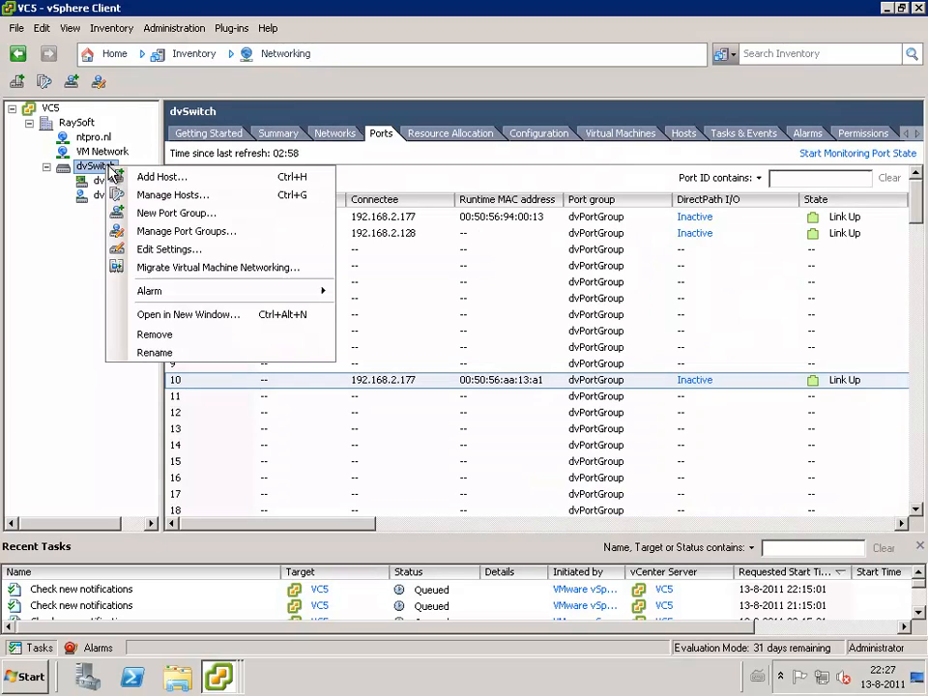
click(194, 250)
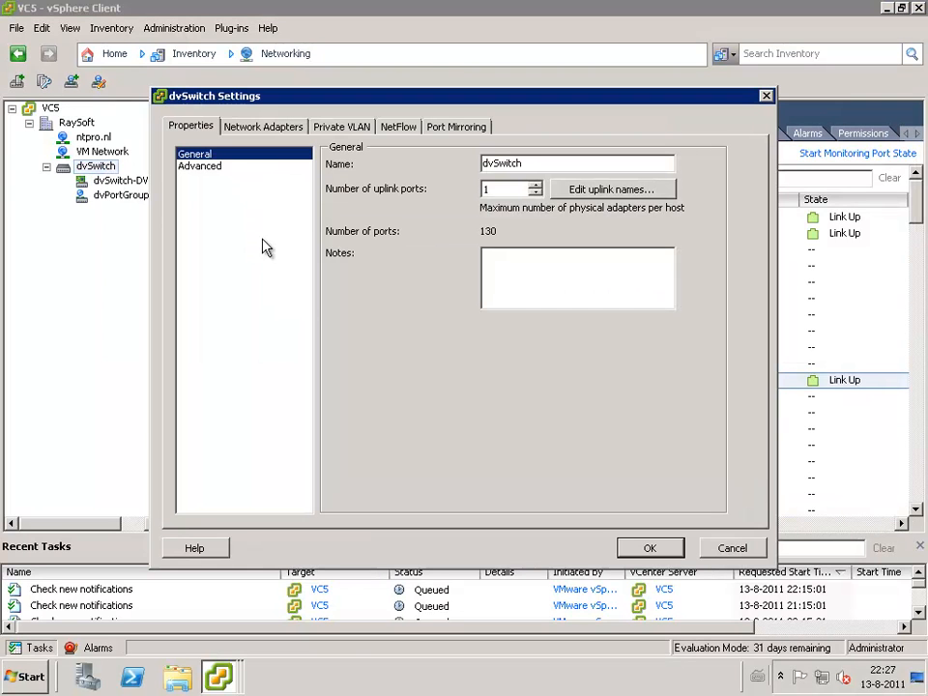
click(460, 132)
click(223, 179)
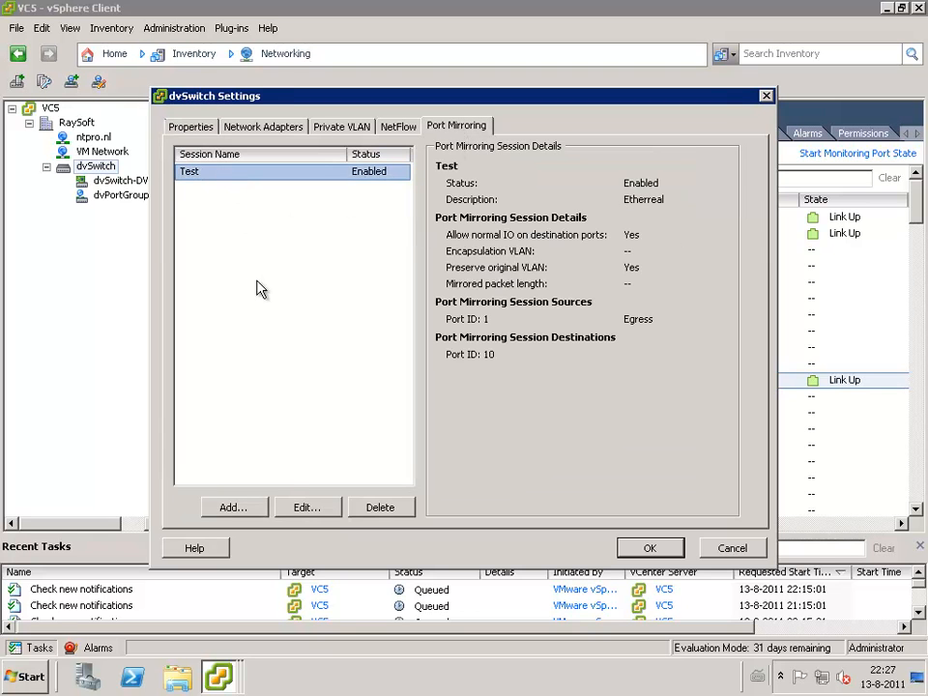
- Review the Test session's properties, sources and destinations, cancel the session editor, and accept the dvSwitch settings
click(304, 506)
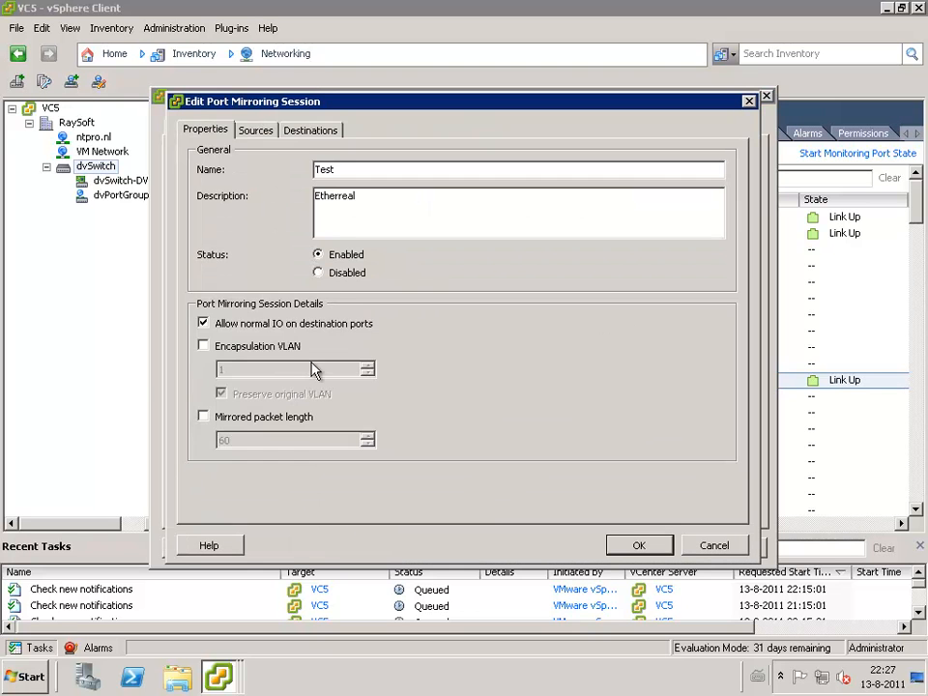
click(257, 133)
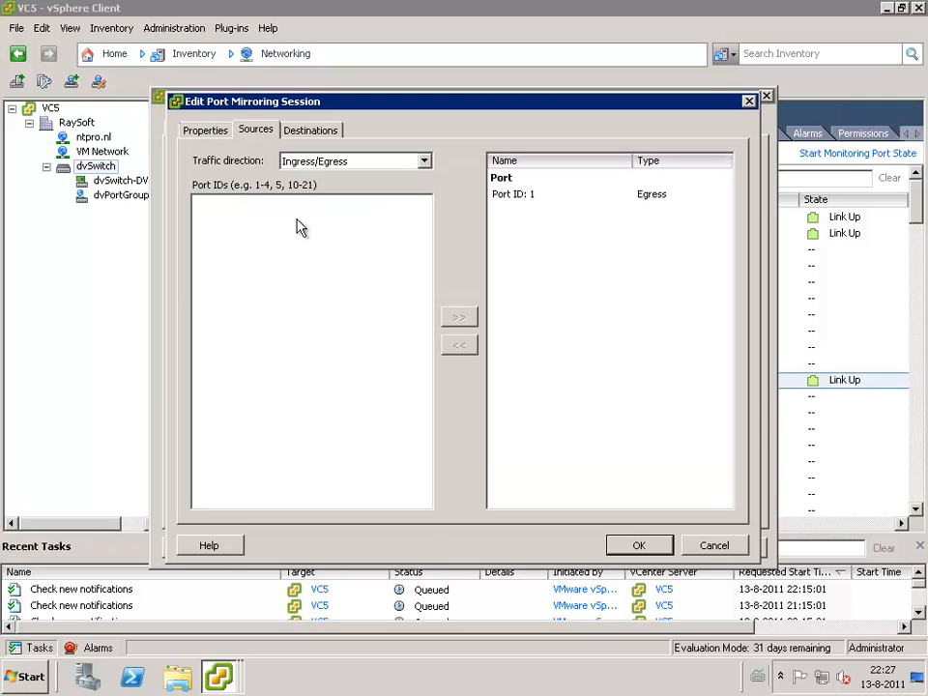
click(512, 196)
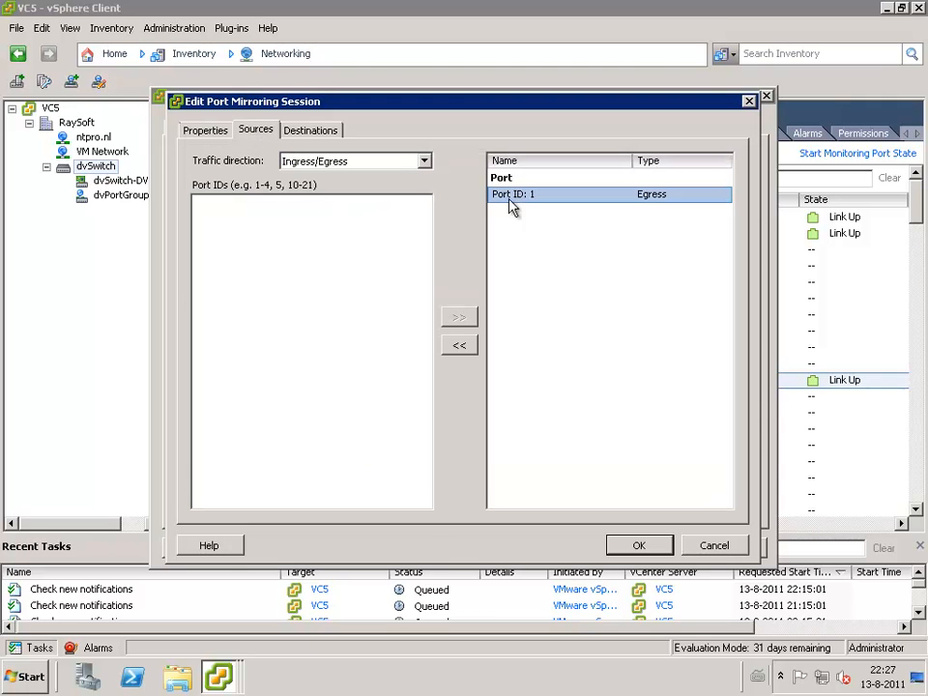
click(390, 165)
click(391, 167)
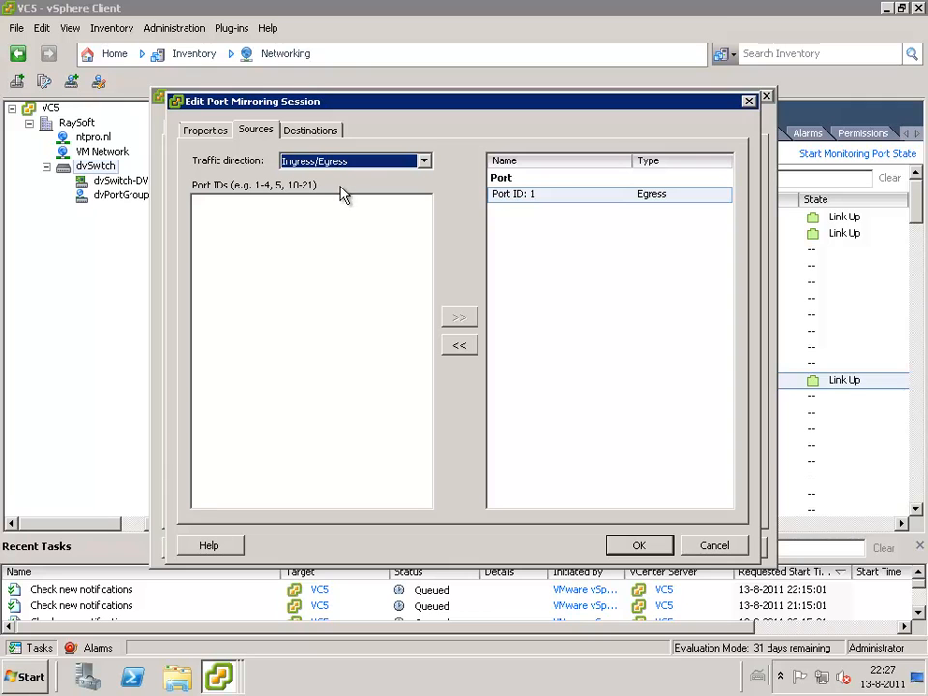
click(322, 134)
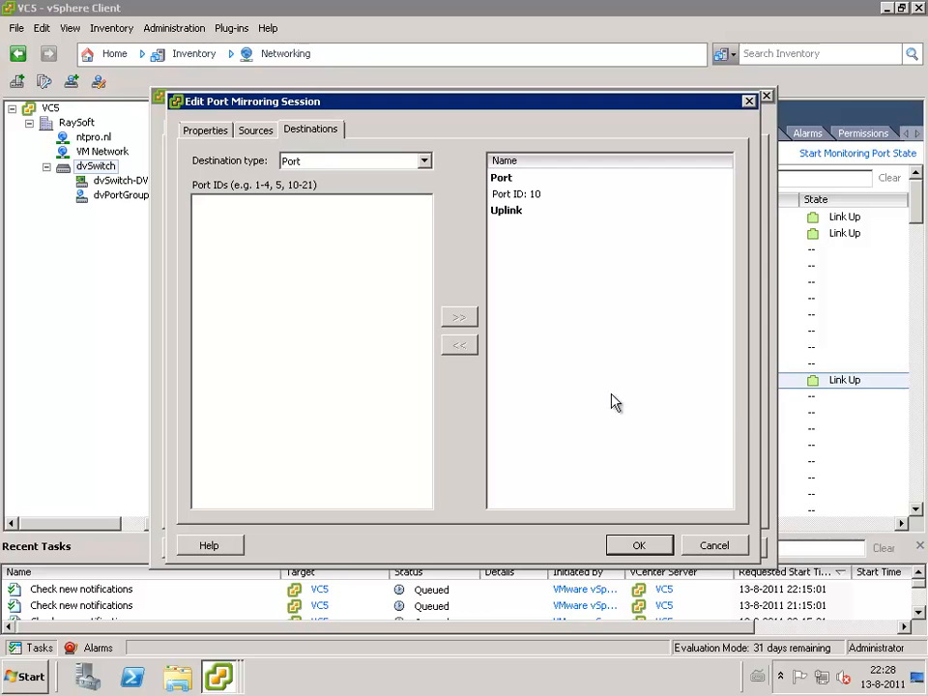
click(712, 547)
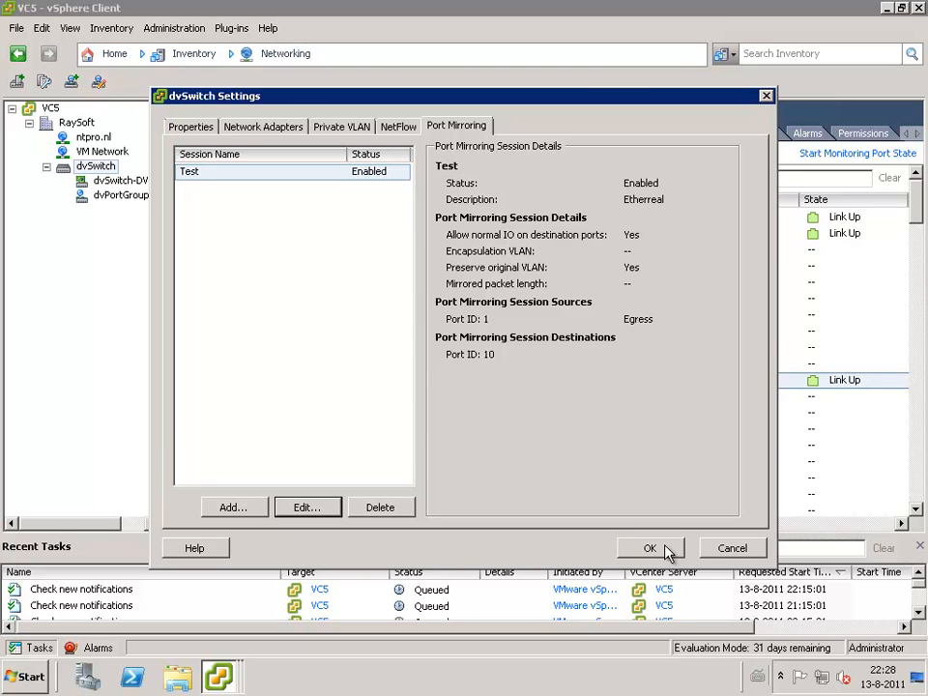
click(667, 550)
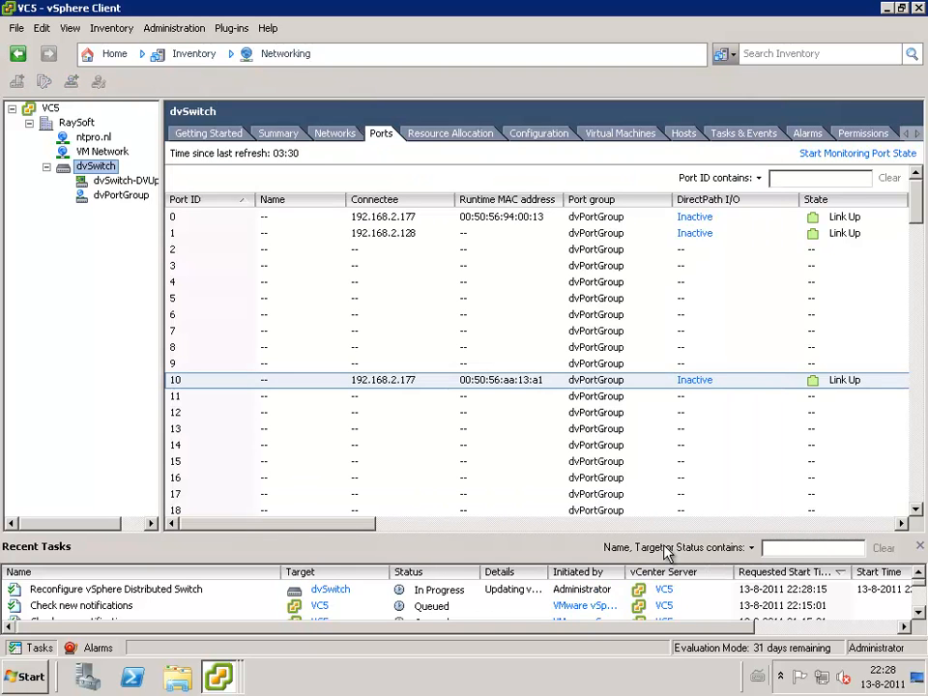